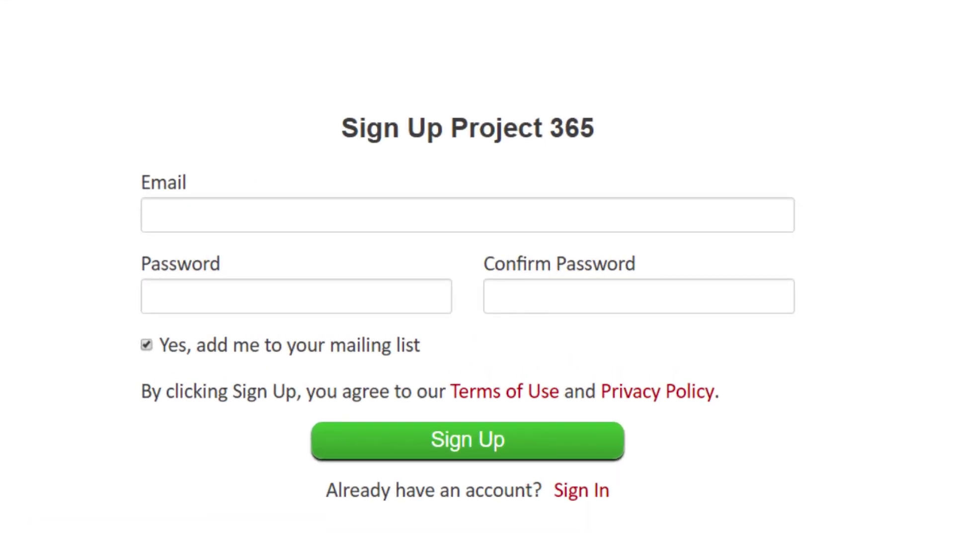
Sign up for a portal account with an e-mail address and a confirmed password.
click(181, 207)
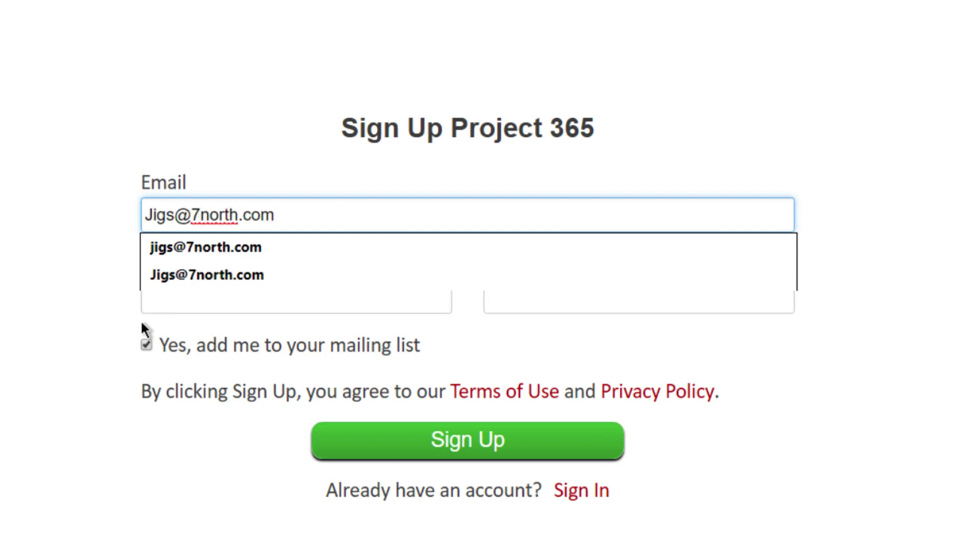
click(213, 276)
click(192, 301)
text(••••••••)
click(520, 297)
text(••••••••)
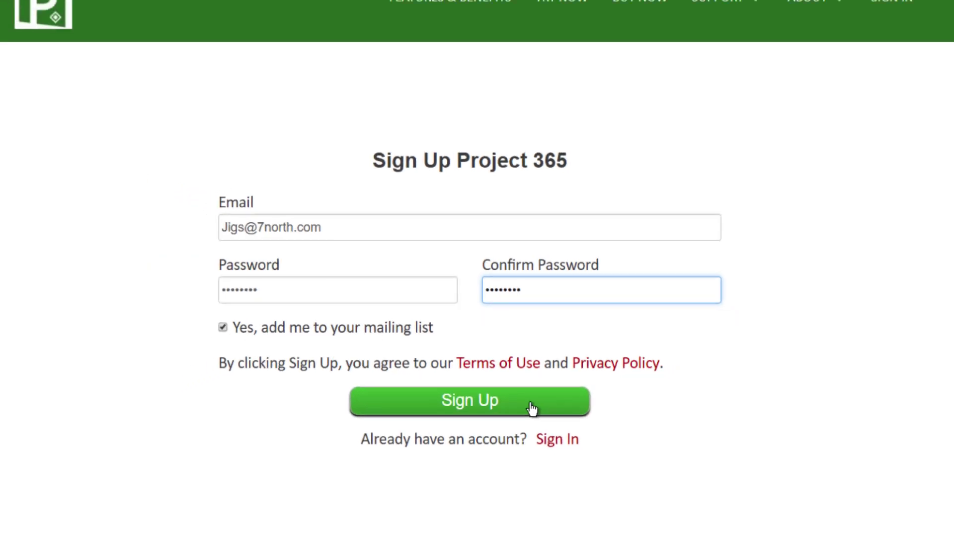
click(489, 436)
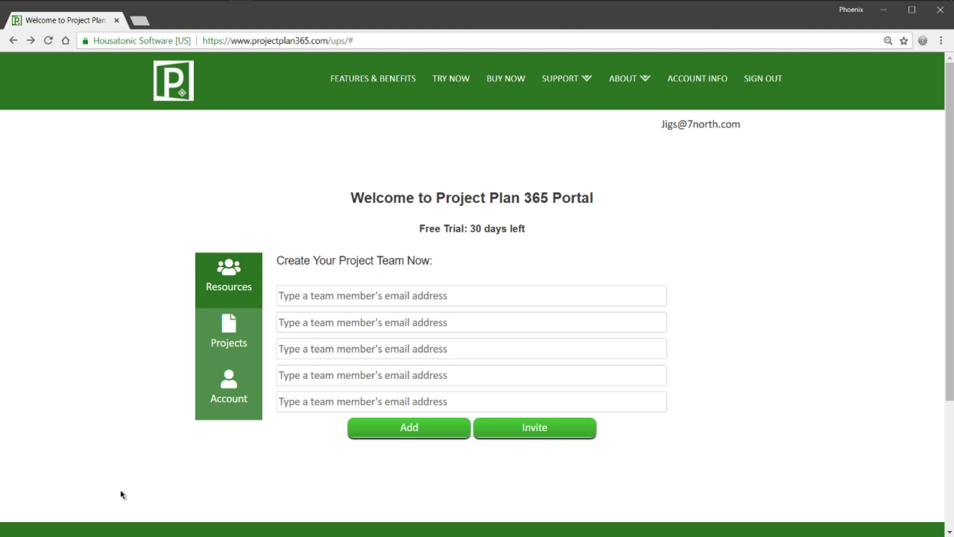
Invite four team members by e-mail, all on the shared 7north.com domain.
click(295, 298)
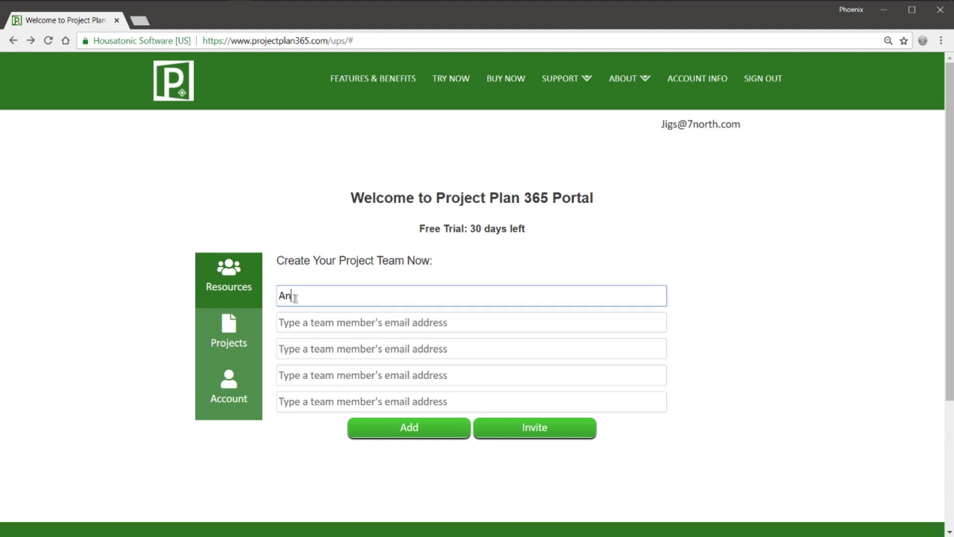
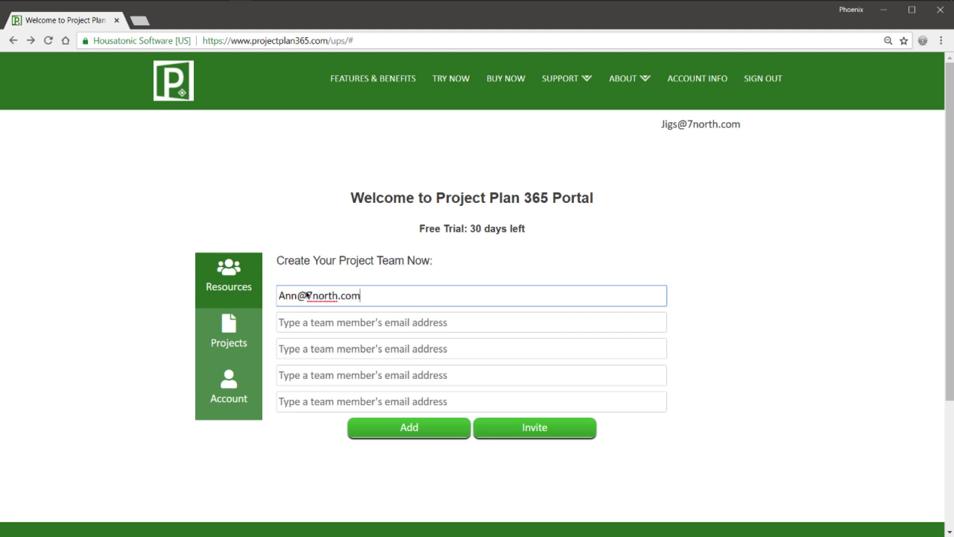
drag(298, 298, 363, 298)
key(ctrl+c)
click(287, 326)
key(ctrl+v)
click(280, 350)
key(ctrl+v)
click(279, 376)
key(ctrl+v)
click(308, 402)
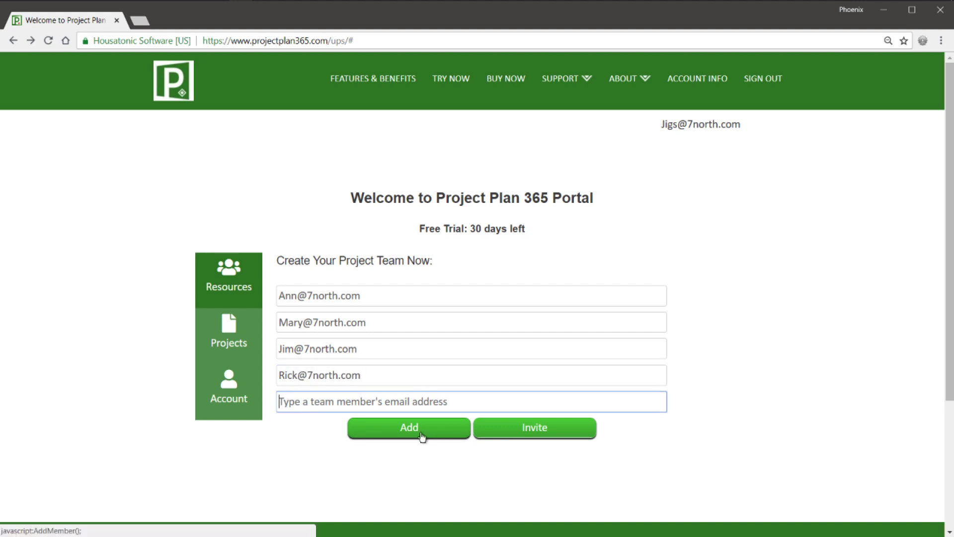
click(483, 428)
Create the business named 7north.
text(7north)
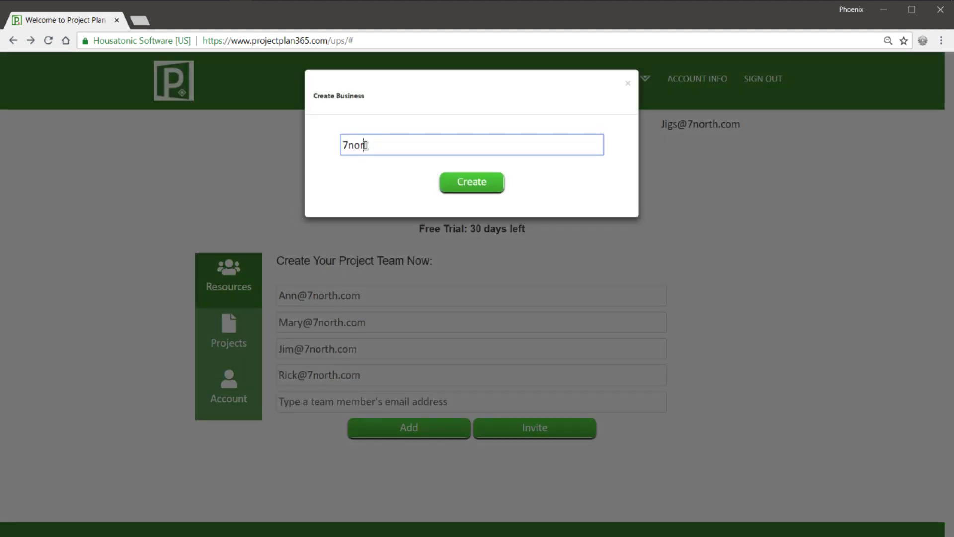
double_click(386, 145)
click(477, 182)
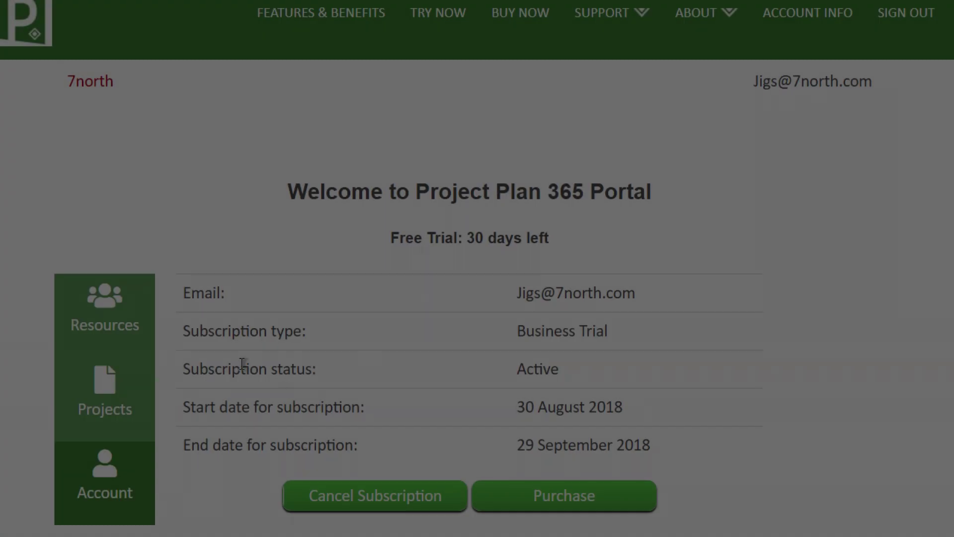
Enter a name for each of the five team resources in the Resources list.
click(131, 313)
click(436, 318)
text(Jigs)
key(Tab)
text(Ann)
key(Tab)
key(Tab)
text(Mary)
key(Tab)
key(Tab)
text(Jim)
key(Tab)
key(Tab)
text(Rick)
key(BackSpace)
key(BackSpace)
key(BackSpace)
key(BackSpace)
text(Rick)
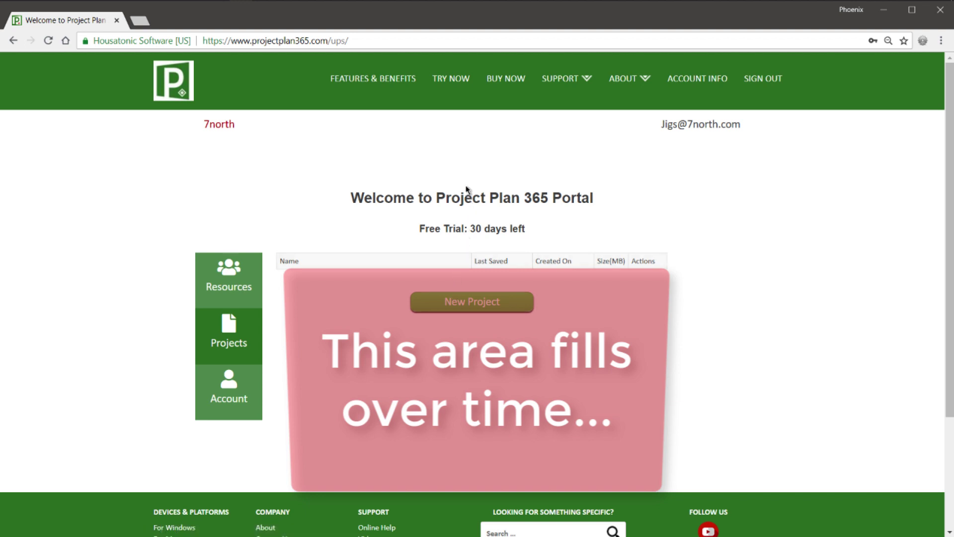
Download the Windows .msi installer from the Try Now page and run it.
click(455, 85)
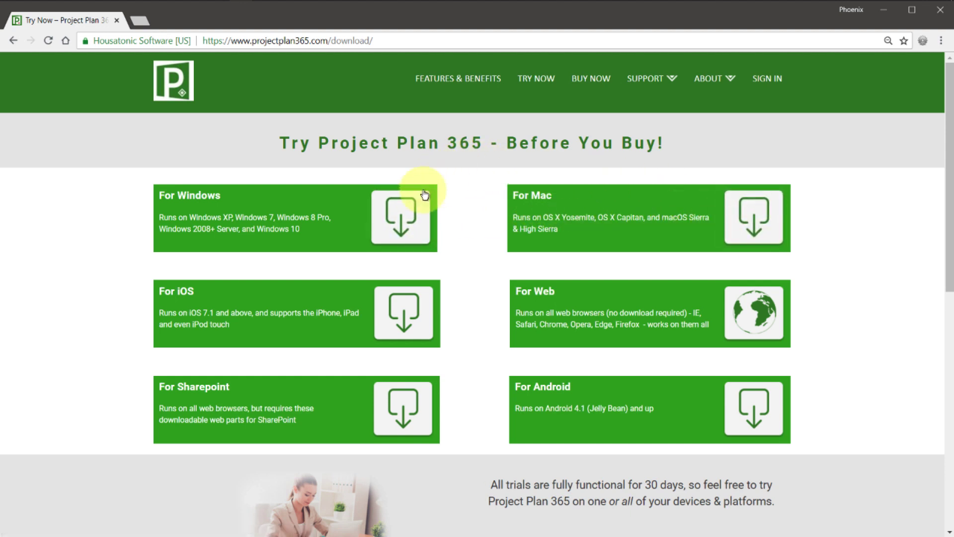
click(411, 224)
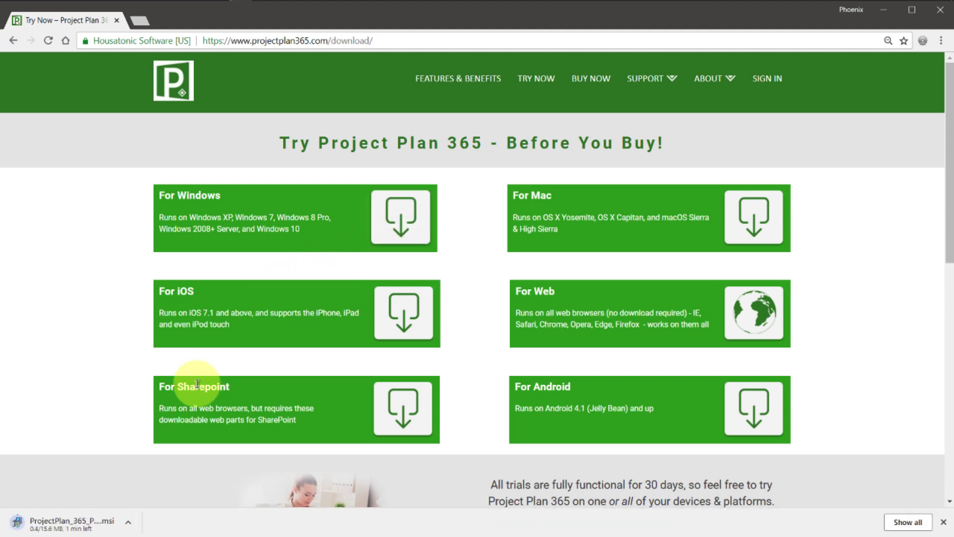
click(70, 522)
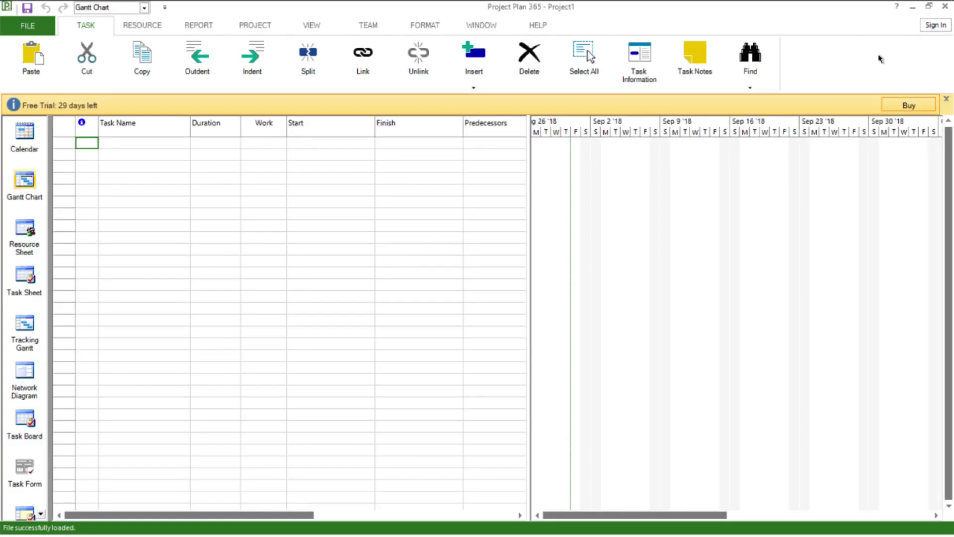
Sign in to the desktop app with the portal account credentials and check the account menu.
click(936, 24)
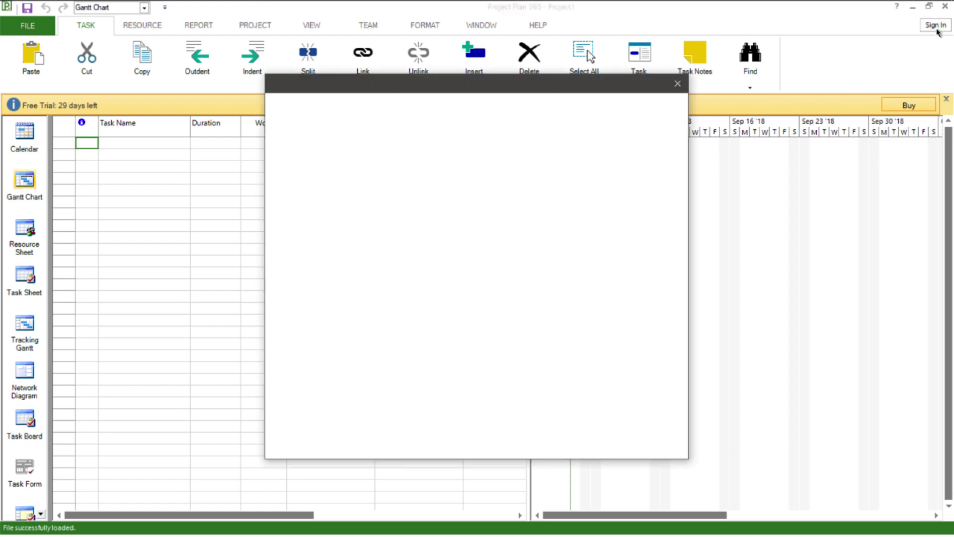
key(Tab)
text(*********)
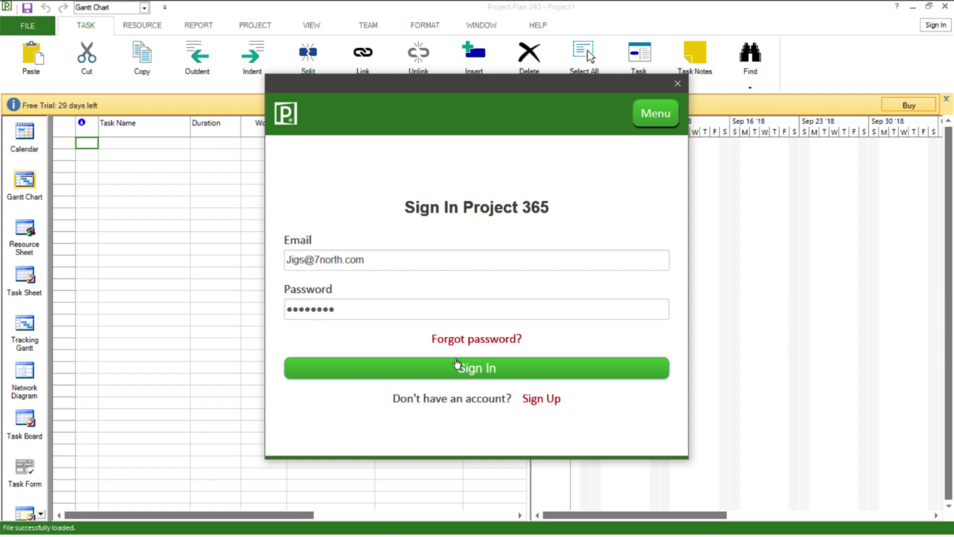
click(458, 367)
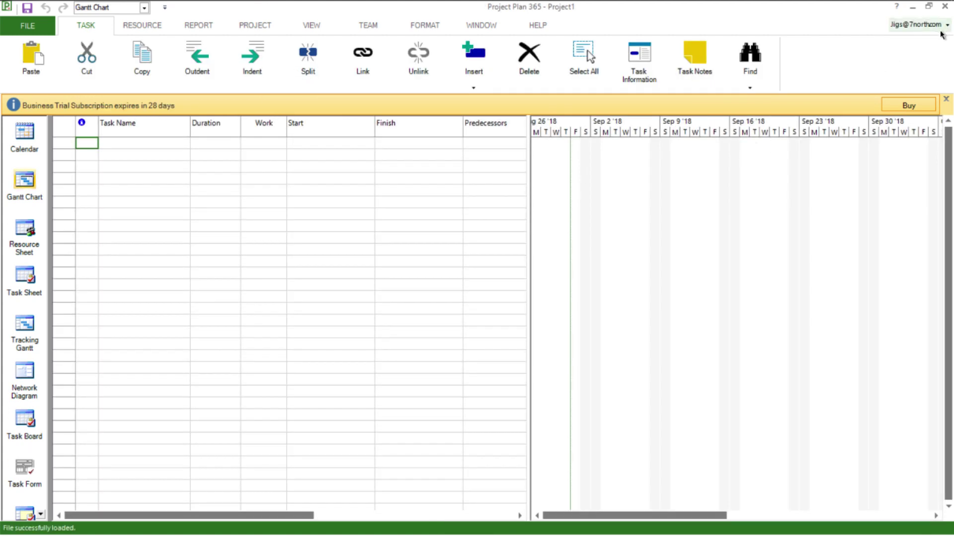
click(934, 25)
click(869, 155)
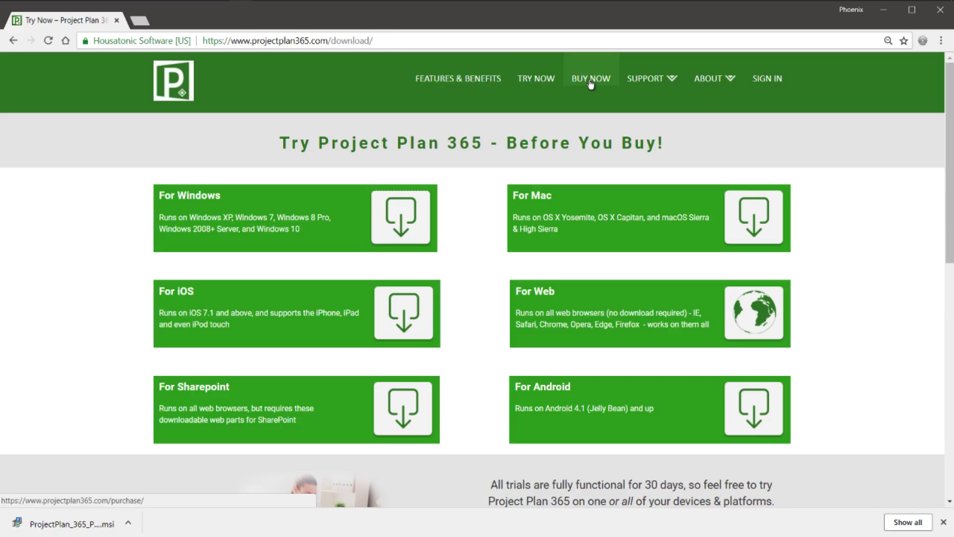
Load the New PMO plan from the training page.
mouse_move(645, 79)
click(647, 146)
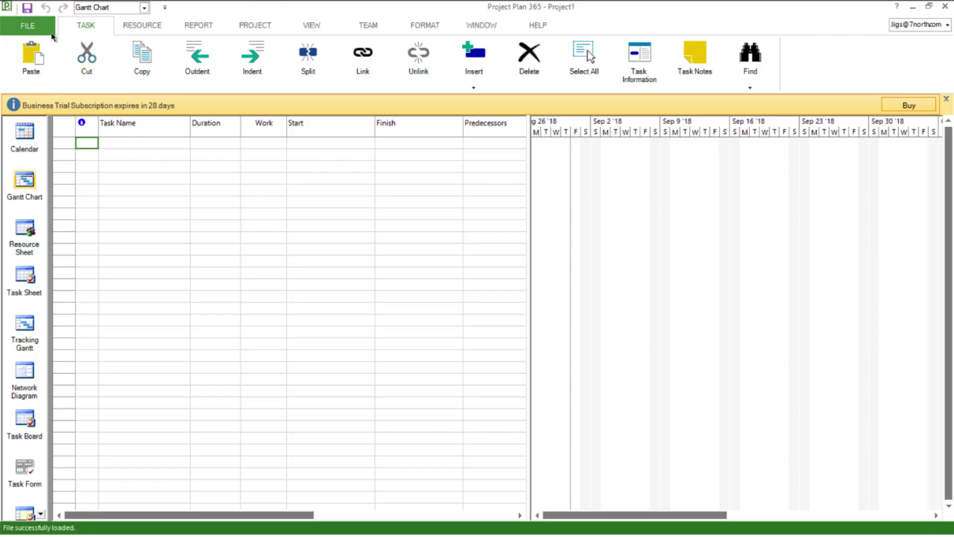
click(30, 25)
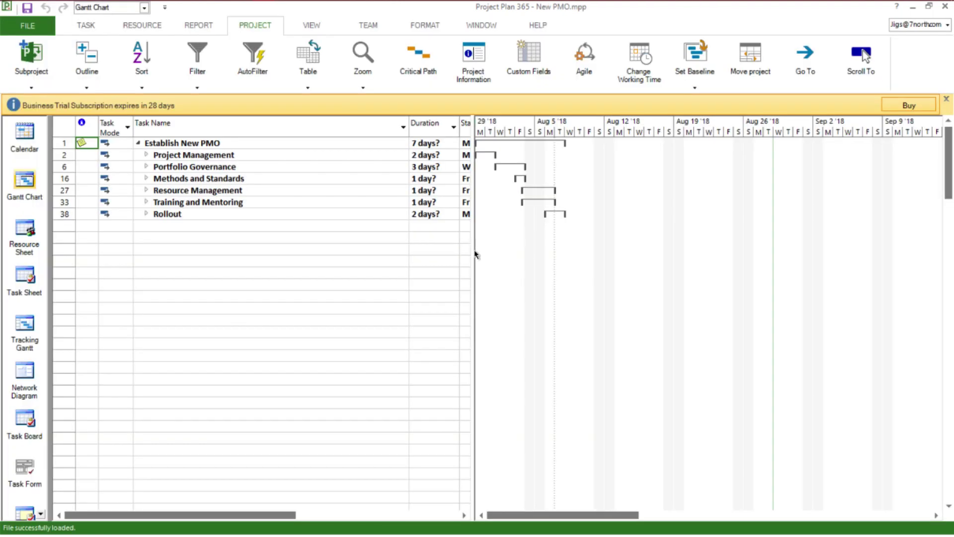
Widen the task table, Start and Finish columns, and expand all subtasks.
drag(473, 251, 682, 259)
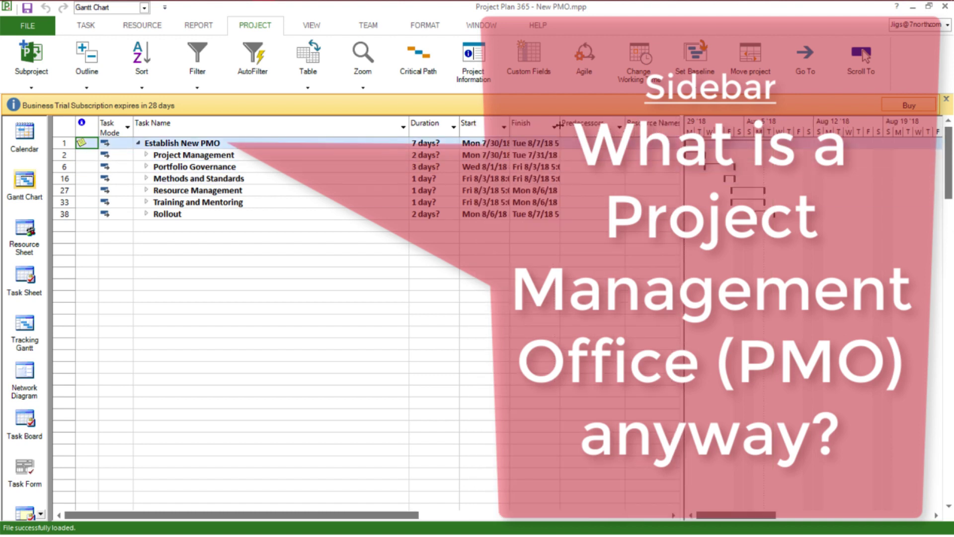
drag(560, 126, 601, 126)
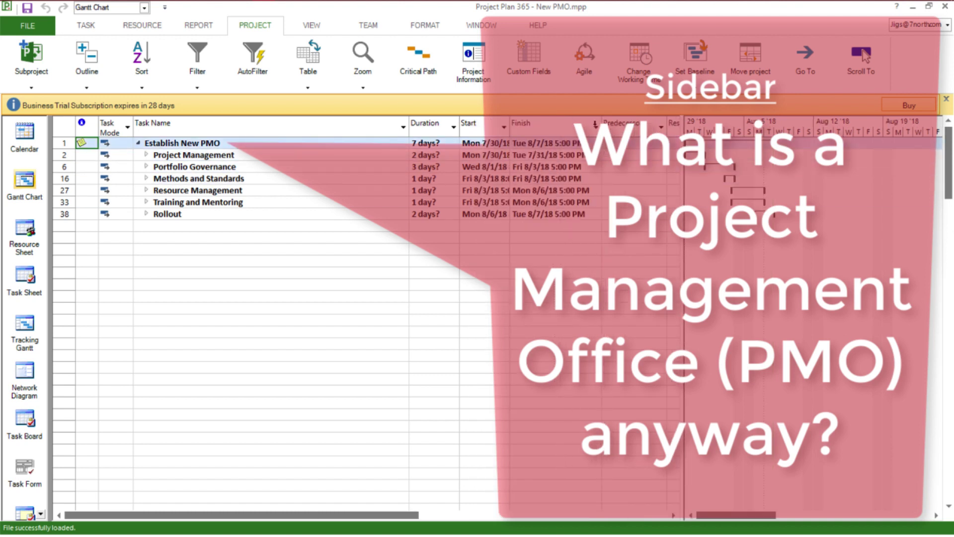
drag(507, 127, 550, 126)
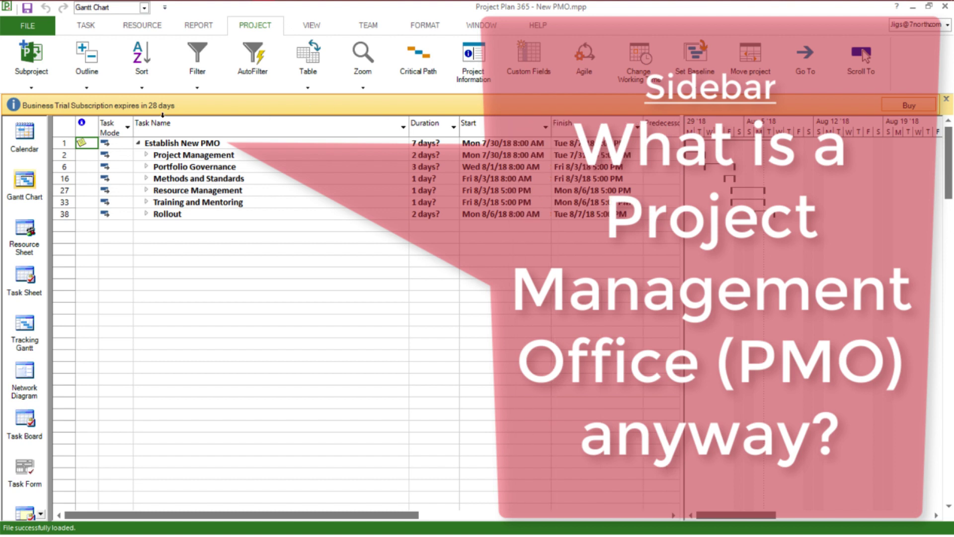
click(67, 125)
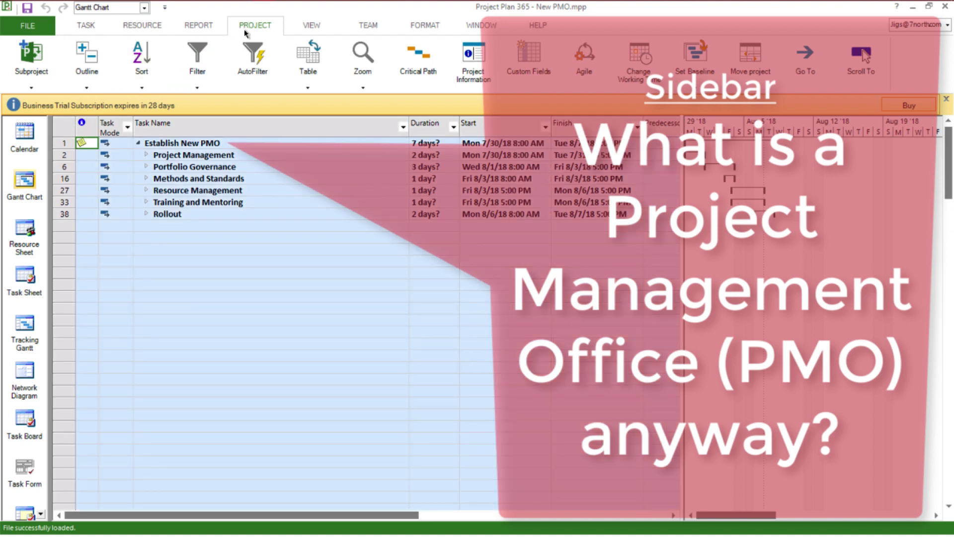
click(92, 81)
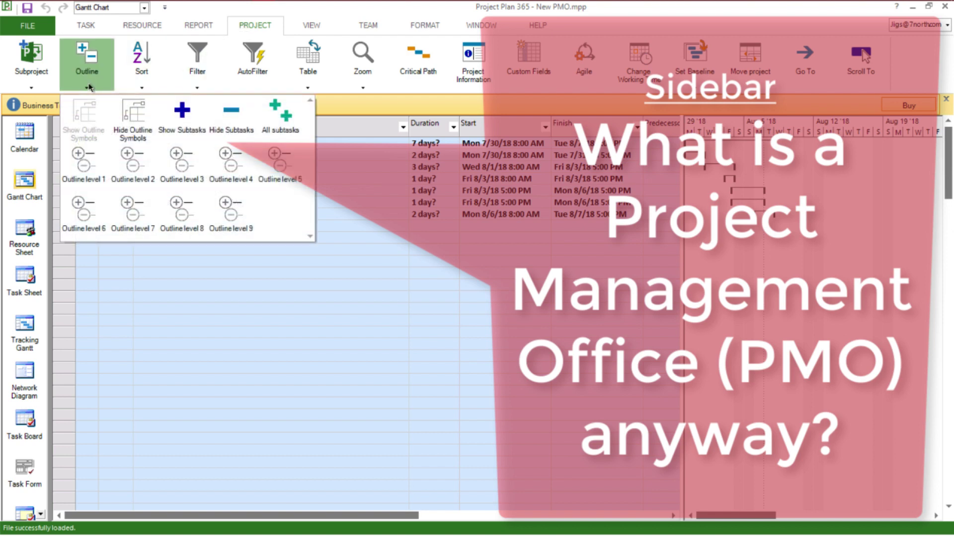
click(281, 115)
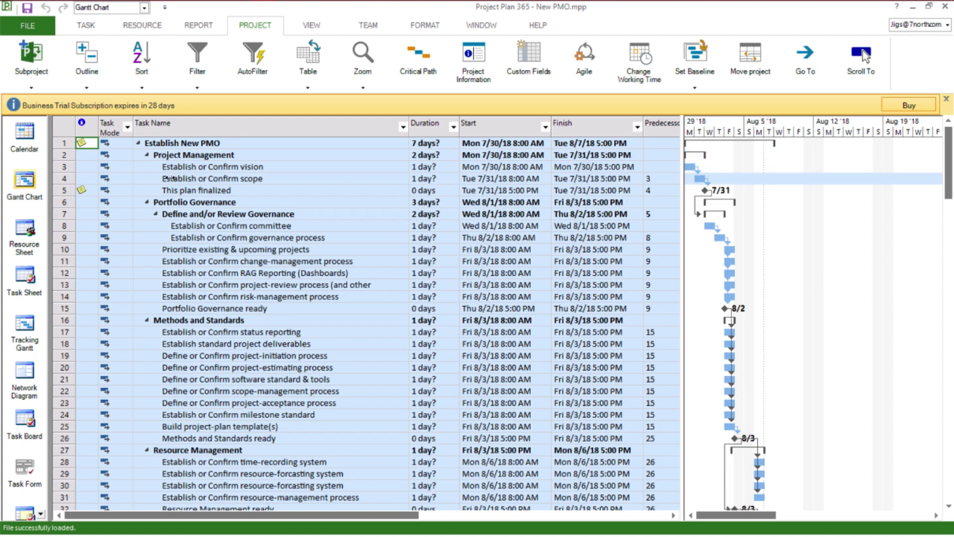
click(24, 231)
Import five team members into the resource sheet via Build Team from Resource Pool.
click(142, 25)
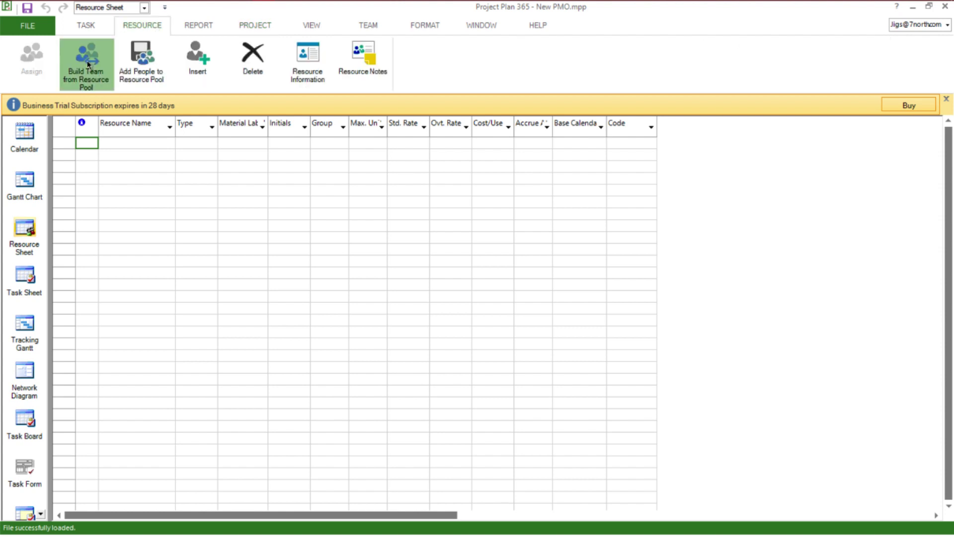
click(87, 62)
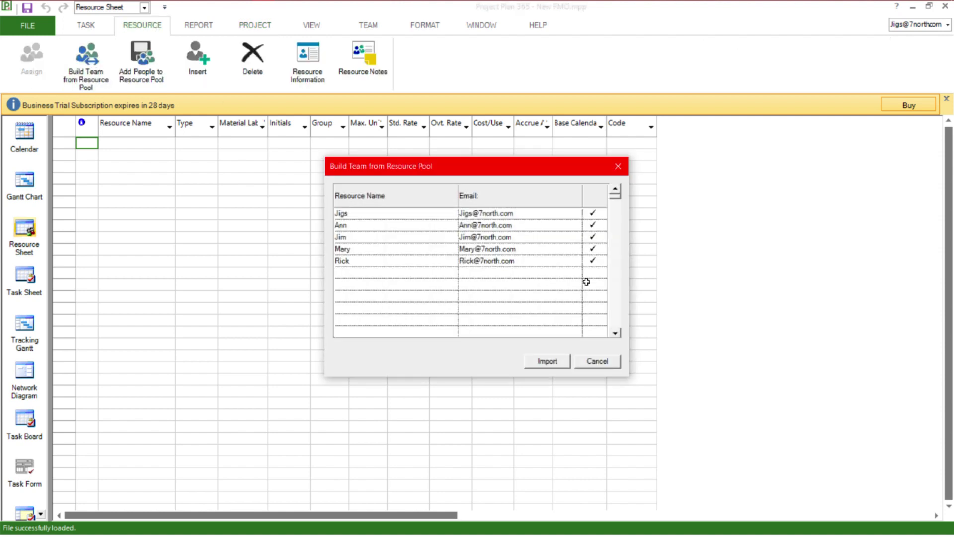
click(548, 361)
Set each resource's standard rate to $45/hr, with the first raised to $50/hr.
click(406, 144)
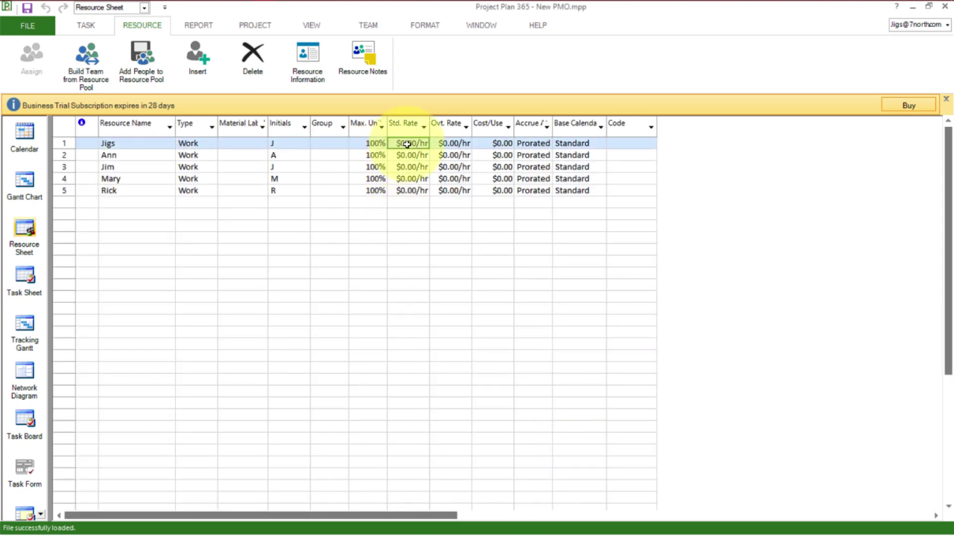
text(45)
key(Return)
text(45)
key(Return)
text(45)
key(Return)
text(45)
key(Return)
text(45)
key(Return)
click(407, 145)
text(50)
key(Return)
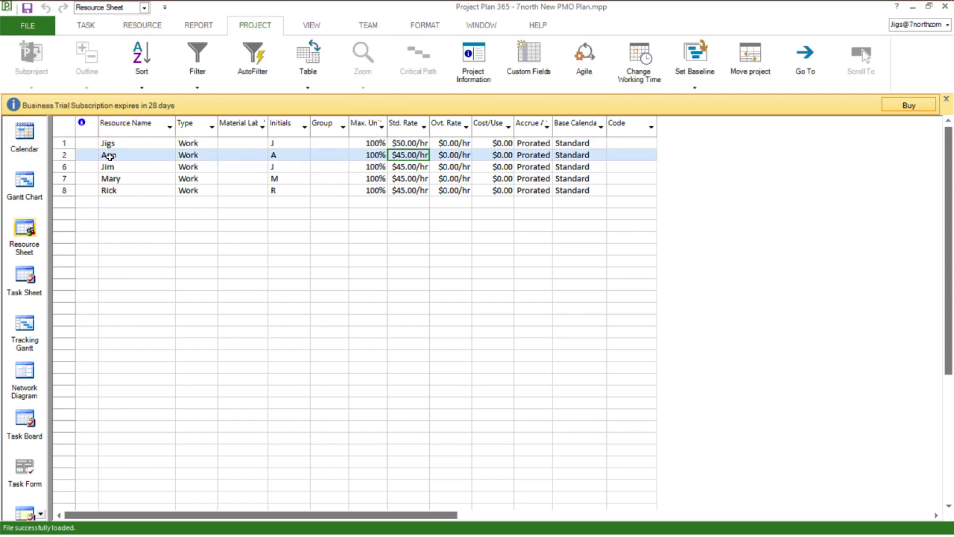
click(24, 184)
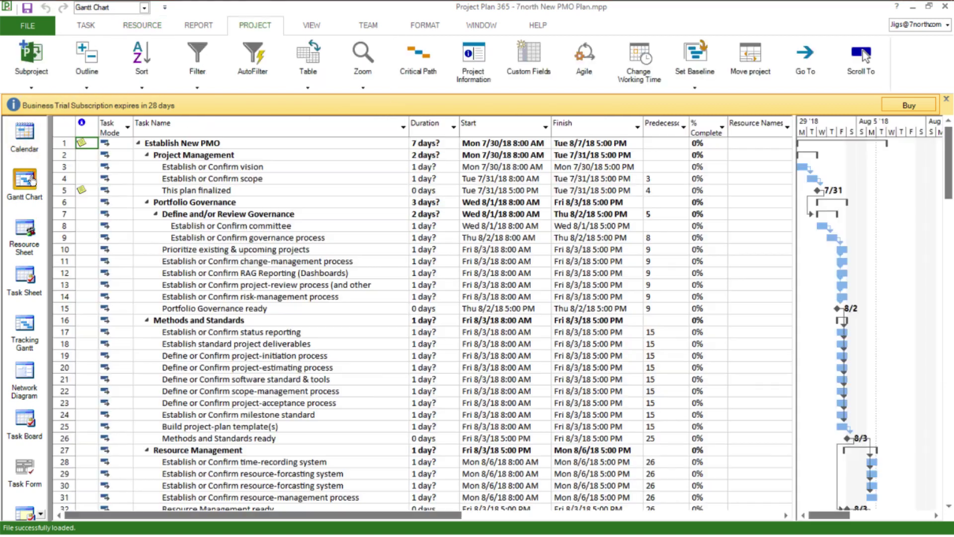
Assign a team member to the vision task and another to the scope task.
click(784, 168)
click(734, 179)
key(Return)
click(786, 179)
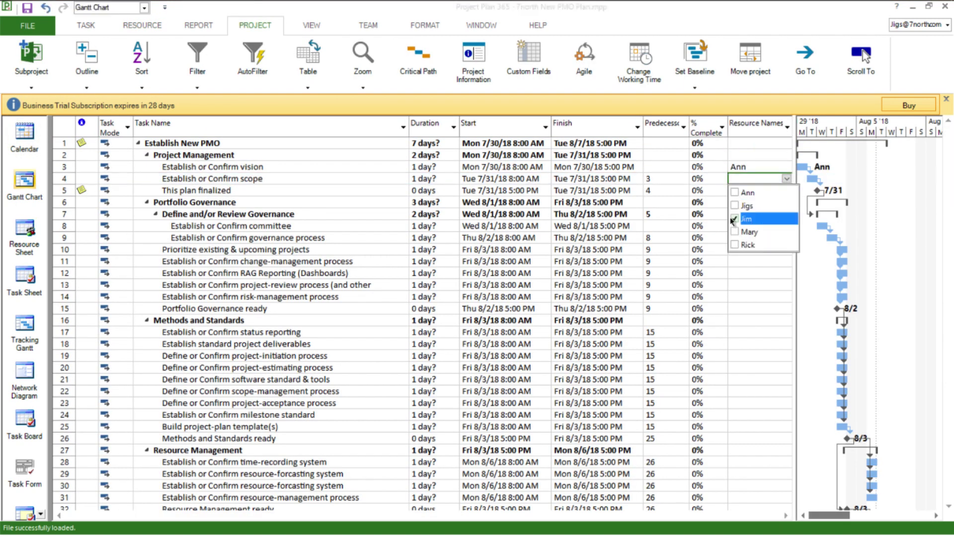
click(735, 219)
key(Return)
Assign team members to the committee and governance-process tasks.
key(Down)
key(Down)
key(Down)
click(787, 225)
click(734, 278)
key(Return)
click(787, 238)
click(734, 251)
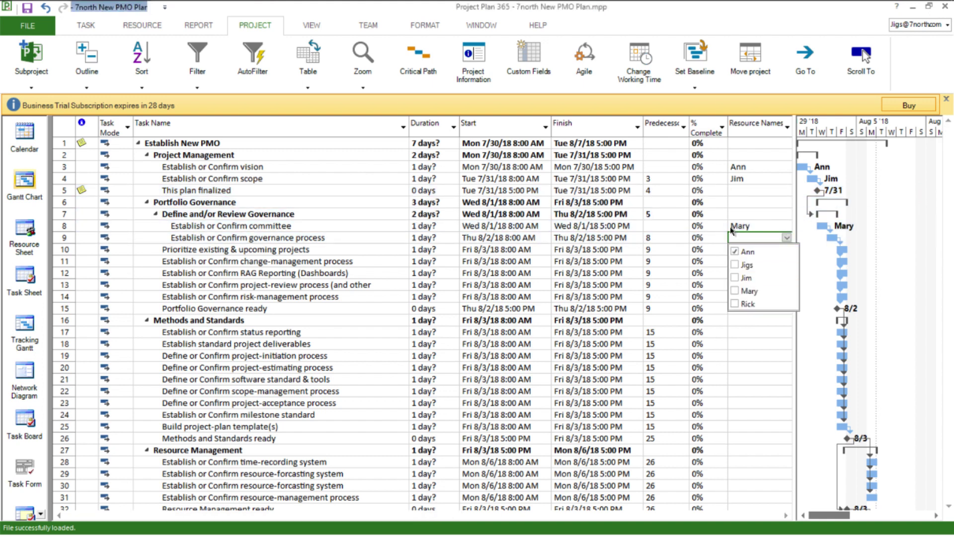
key(Return)
key(Up)
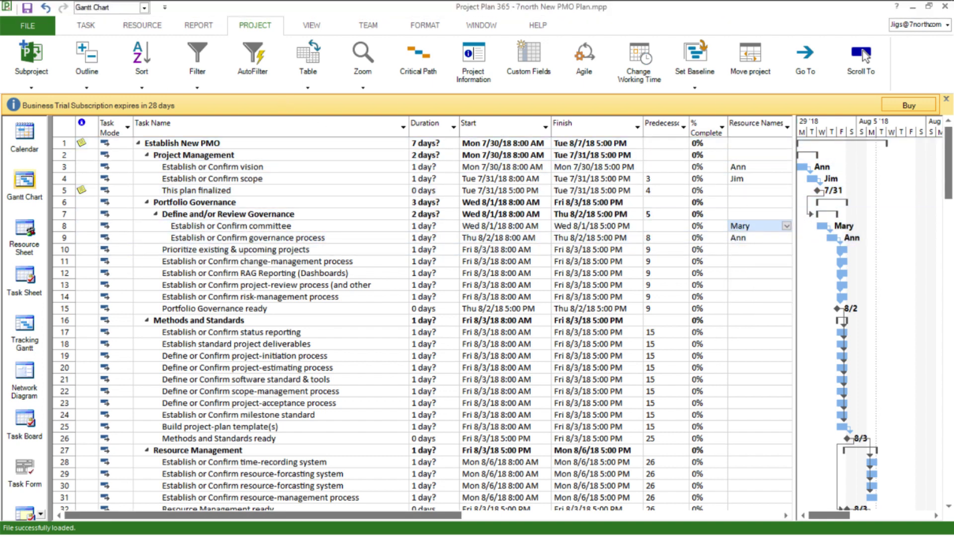
click(375, 26)
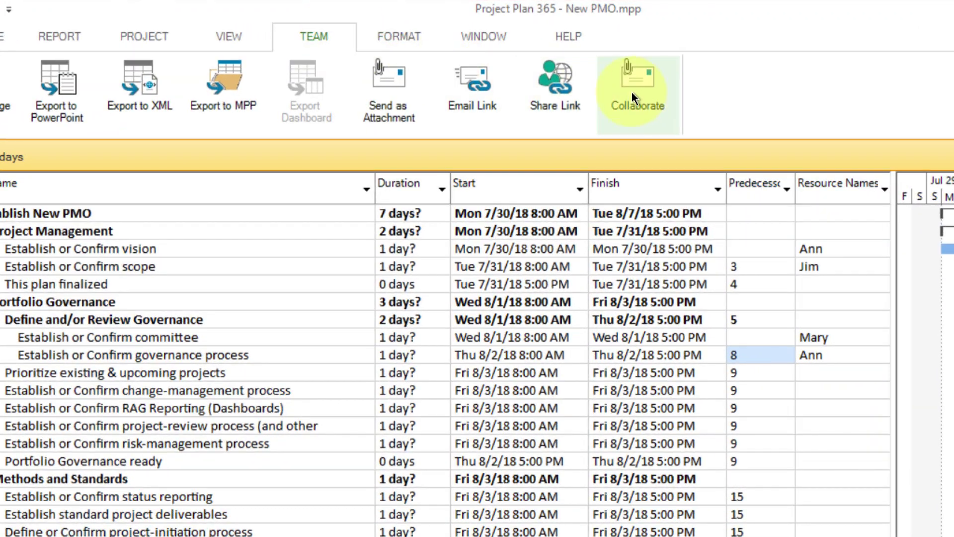
Start collaboration, acknowledge the Drive 365 requirement, and bring up the Save As locations.
click(623, 100)
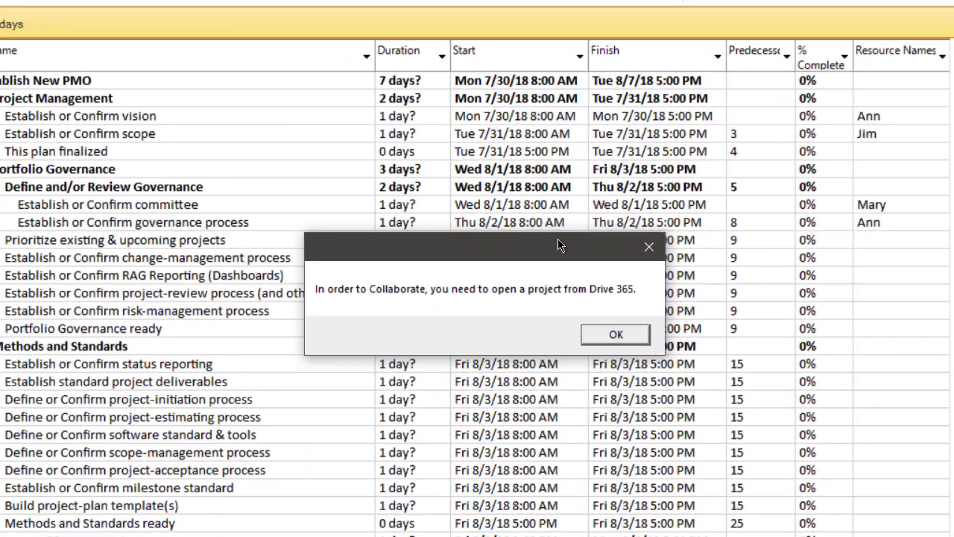
drag(561, 245, 561, 217)
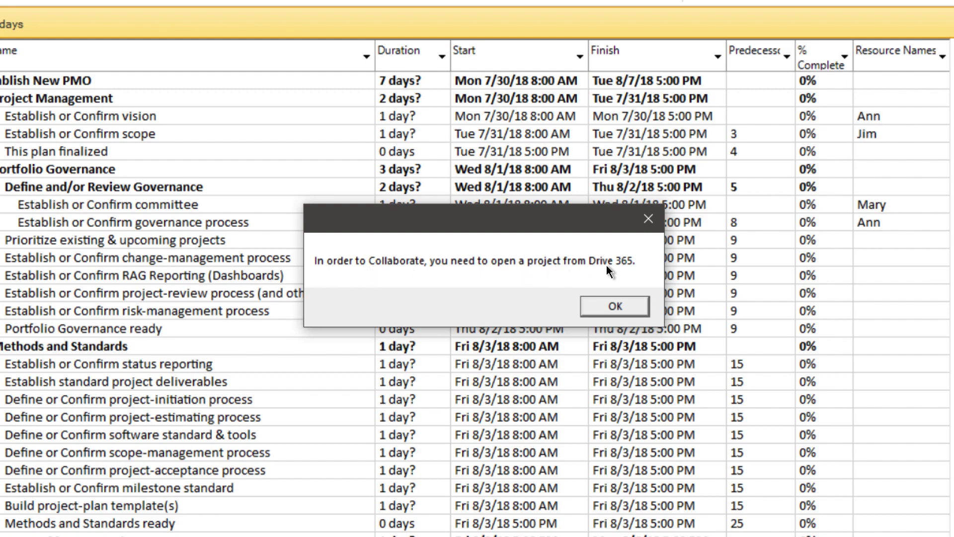
click(616, 305)
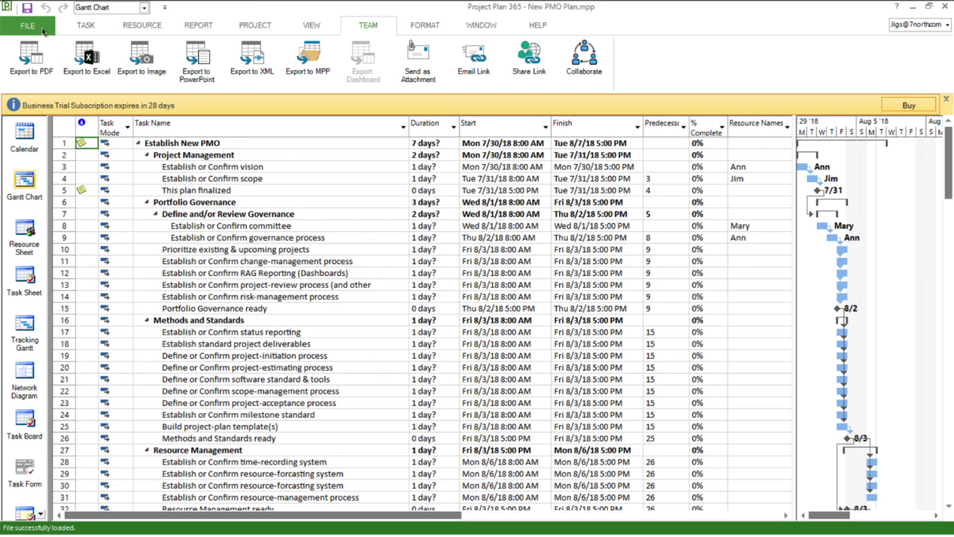
click(44, 31)
click(34, 158)
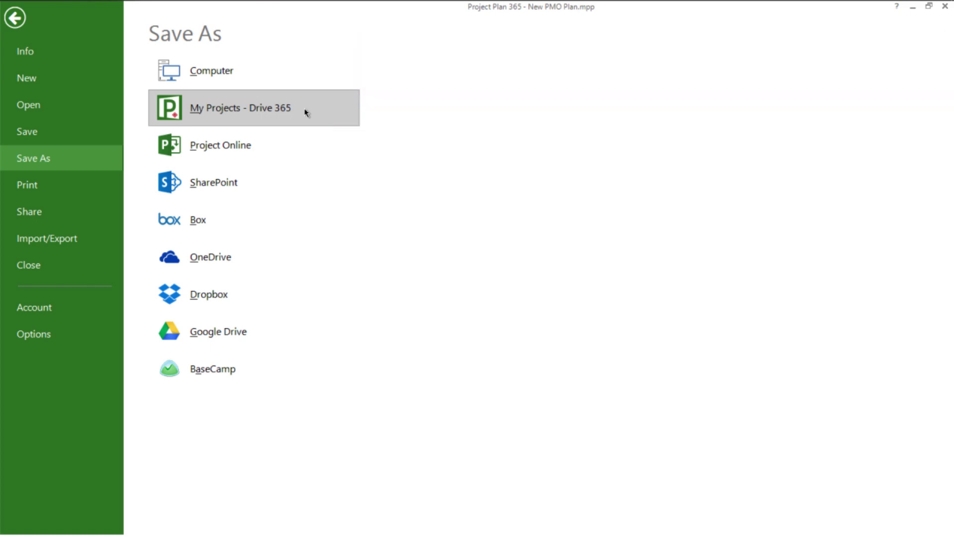
Save the plan to My Projects - Drive 365 as 7north New PMO Plan and start collaborating.
click(304, 109)
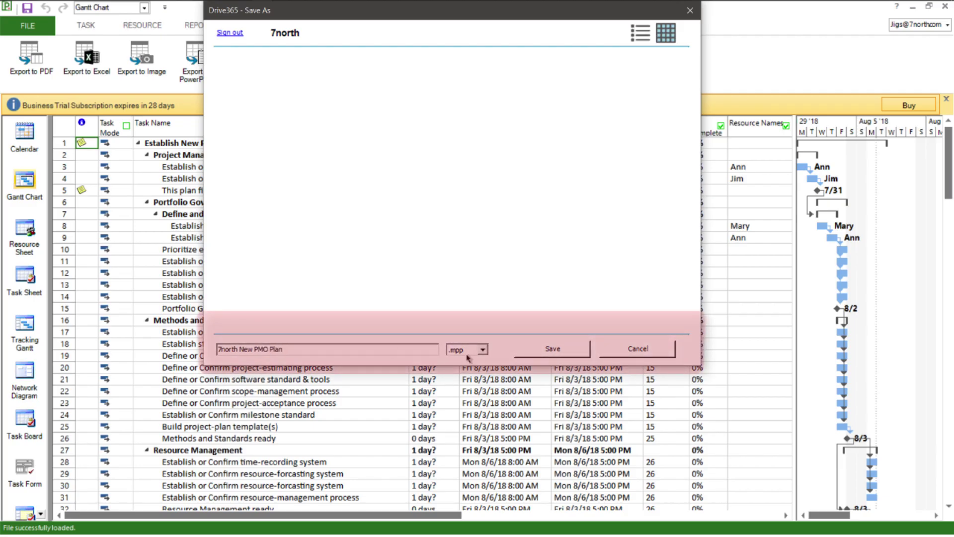
click(553, 349)
click(580, 67)
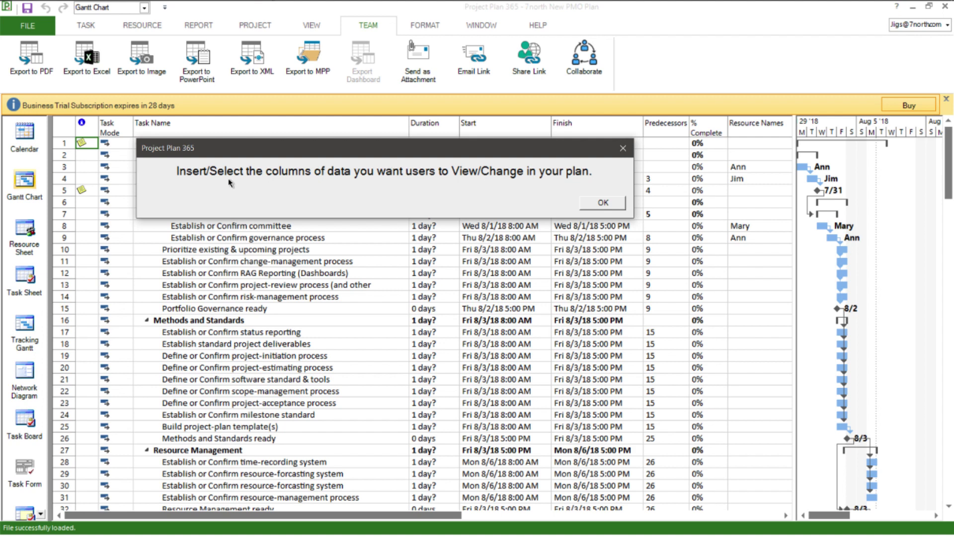
Let collaborators edit the Start, Task Name and Duration columns of the shared plan.
click(603, 203)
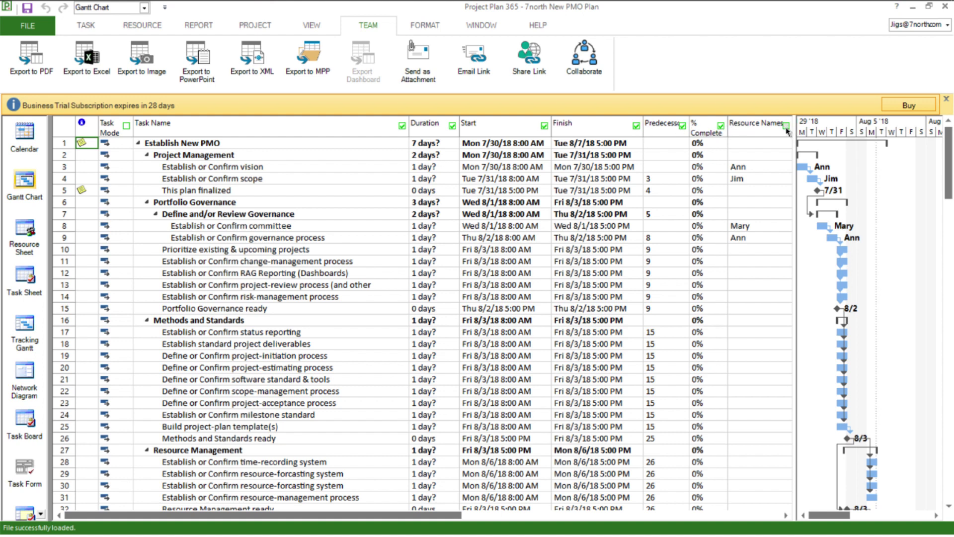
click(545, 126)
click(402, 126)
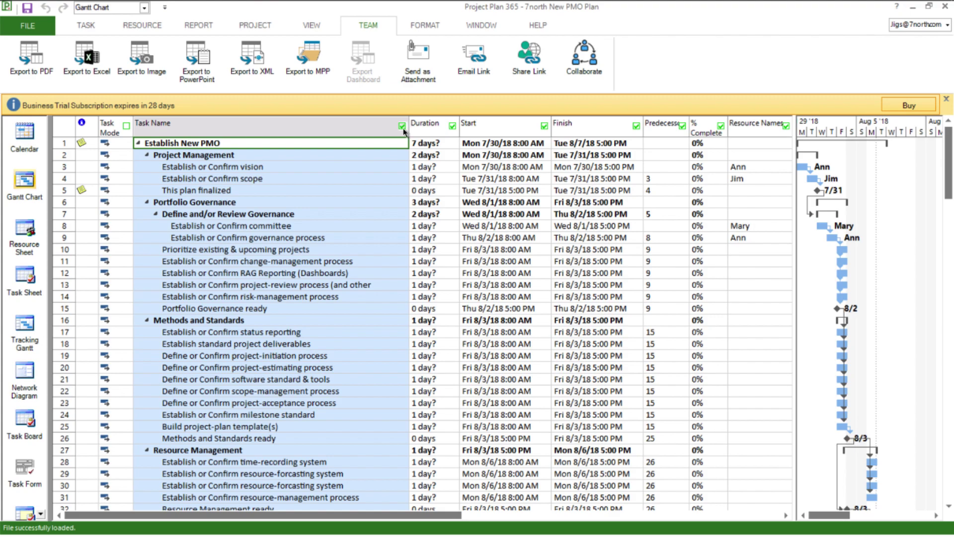
click(426, 128)
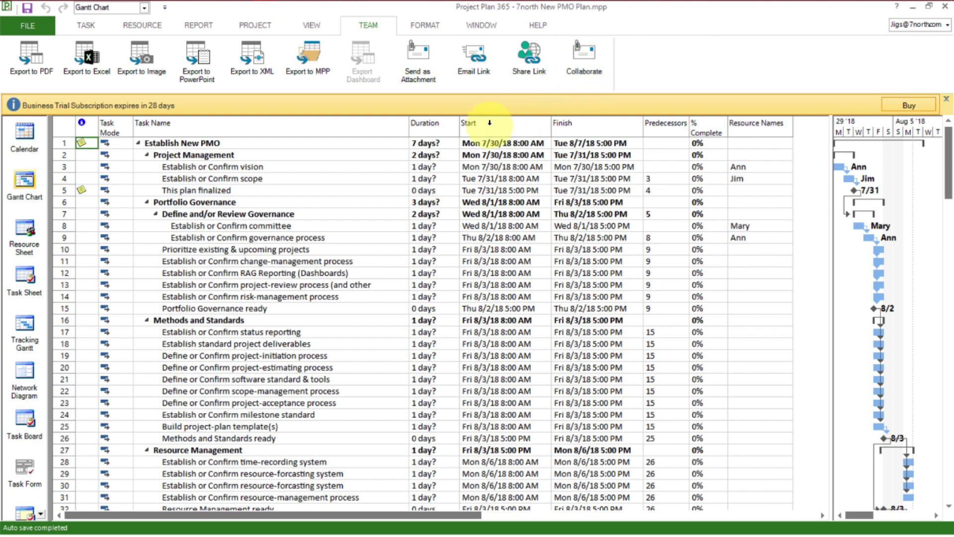
click(28, 26)
Close the current plan and reopen the 7north New PMO Plan from Drive 365 for collaboration.
click(42, 262)
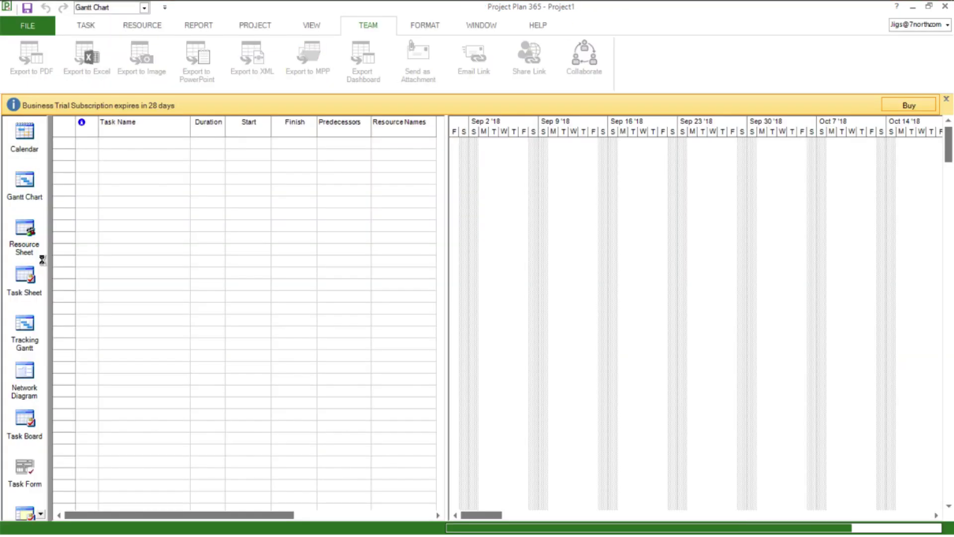
click(28, 25)
click(38, 105)
key(Escape)
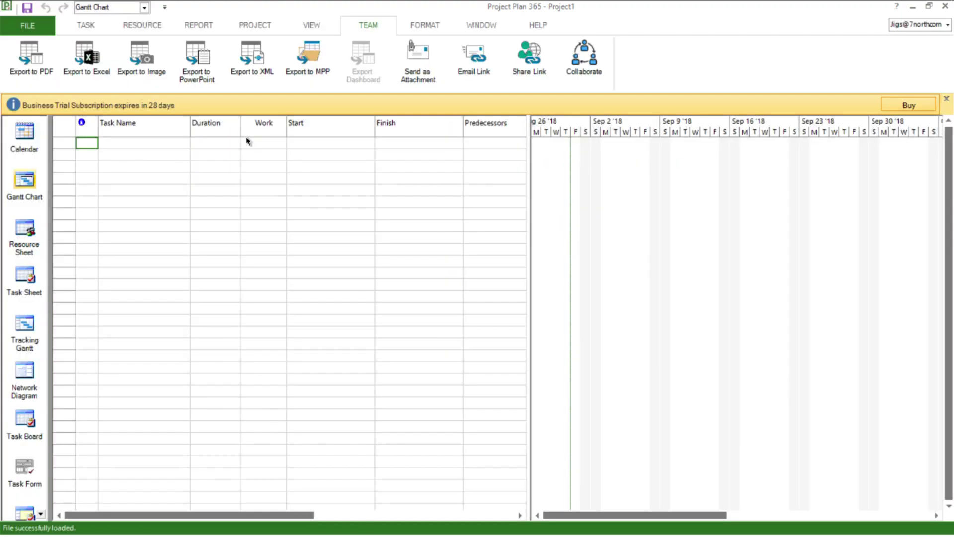
click(290, 167)
click(577, 431)
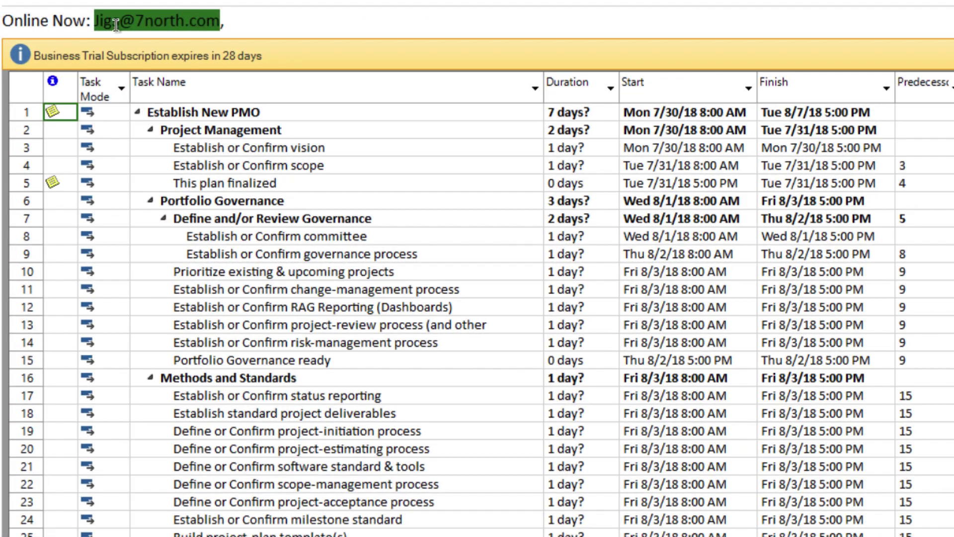
Edit the name and duration of the row 3 'Establish or Confirm vision' task.
drag(94, 22, 220, 19)
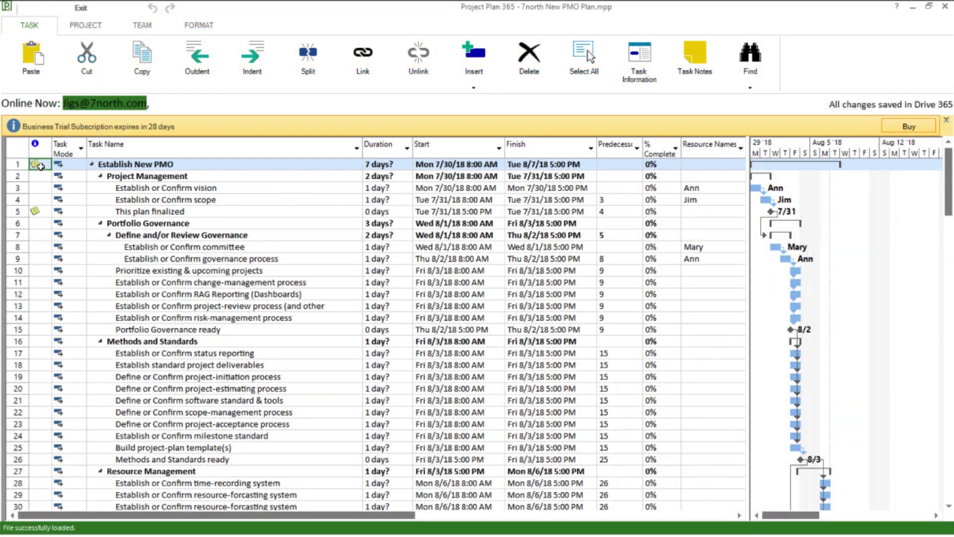
click(105, 167)
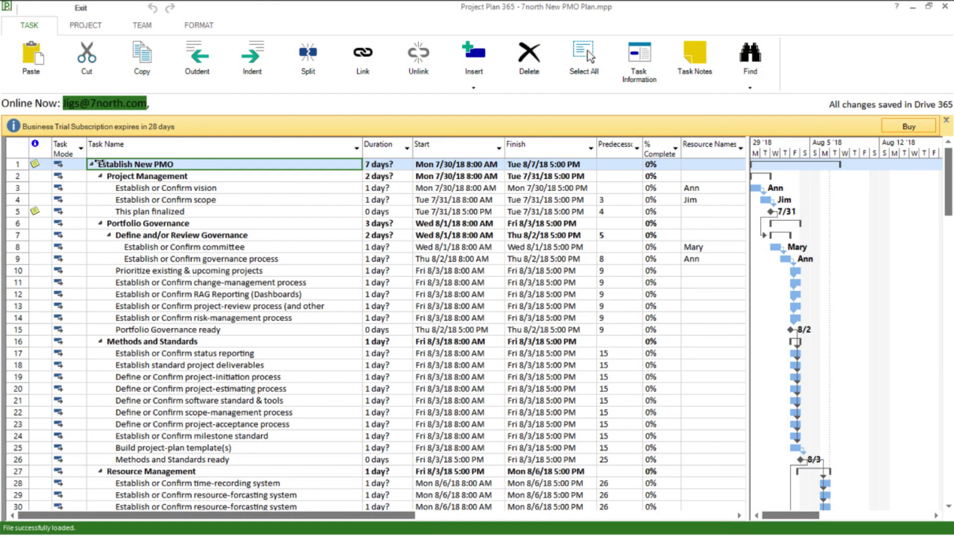
click(241, 188)
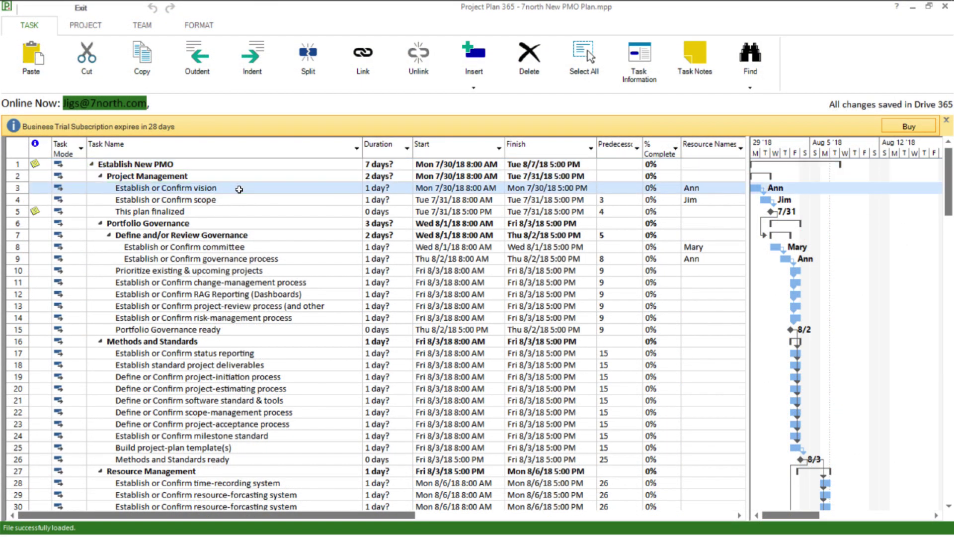
click(242, 189)
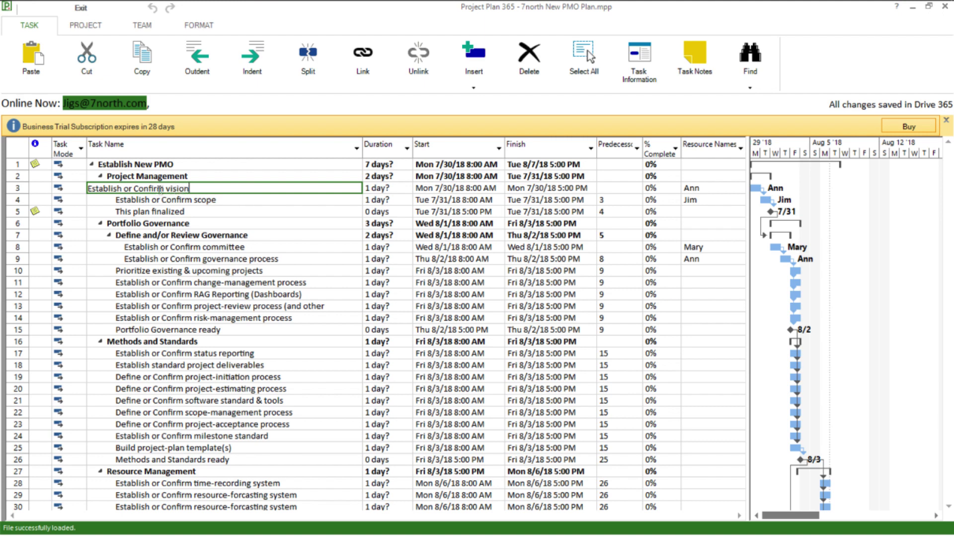
click(395, 192)
click(380, 188)
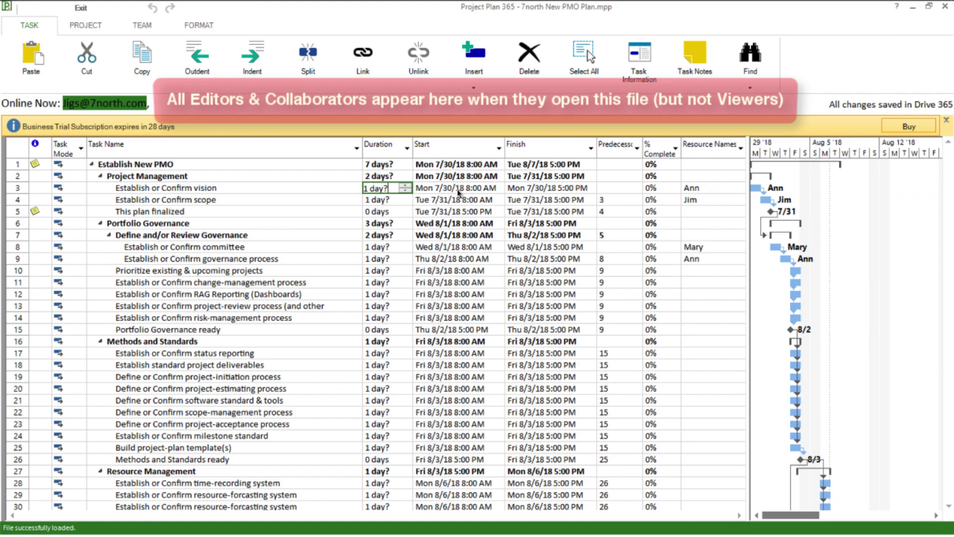
click(693, 188)
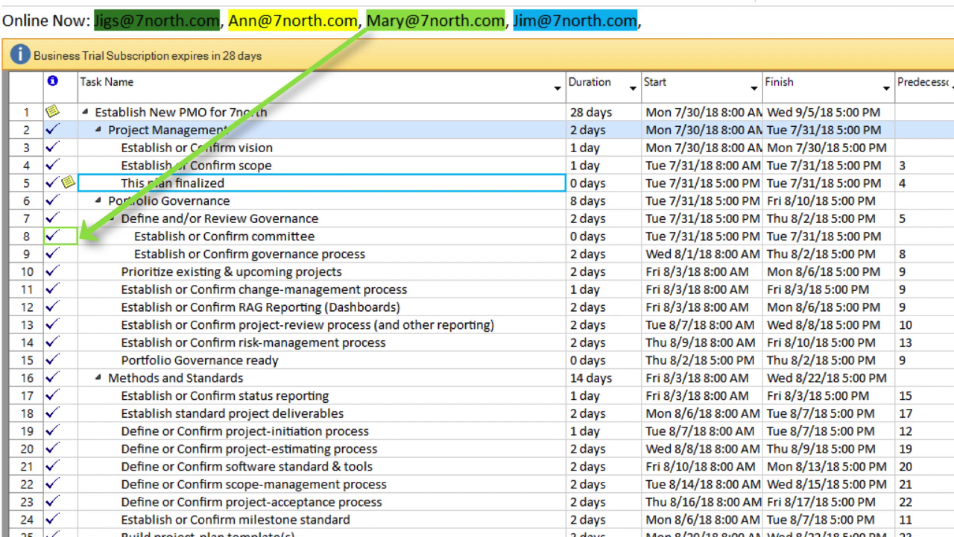
Answer Yes to 'Are you still using the project?' to keep the session open.
click(60, 289)
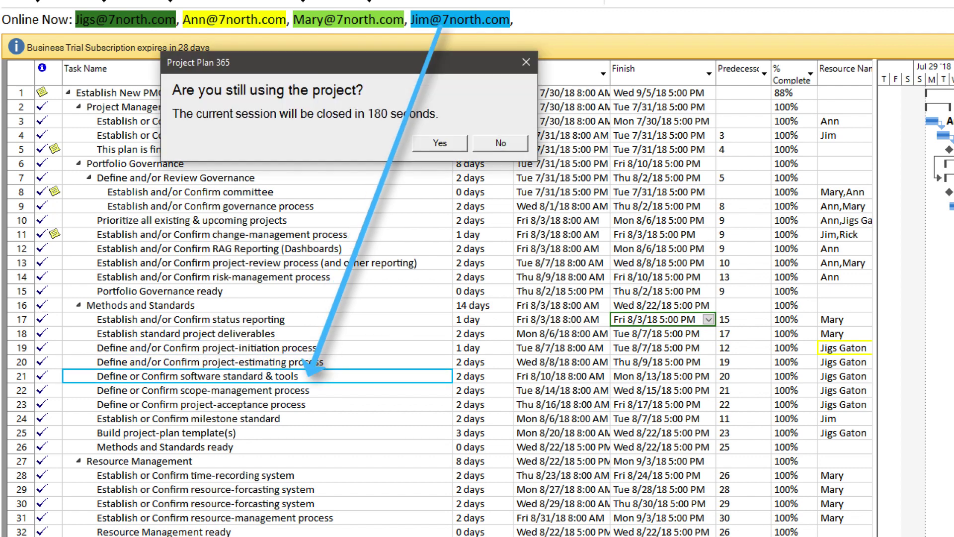
click(440, 143)
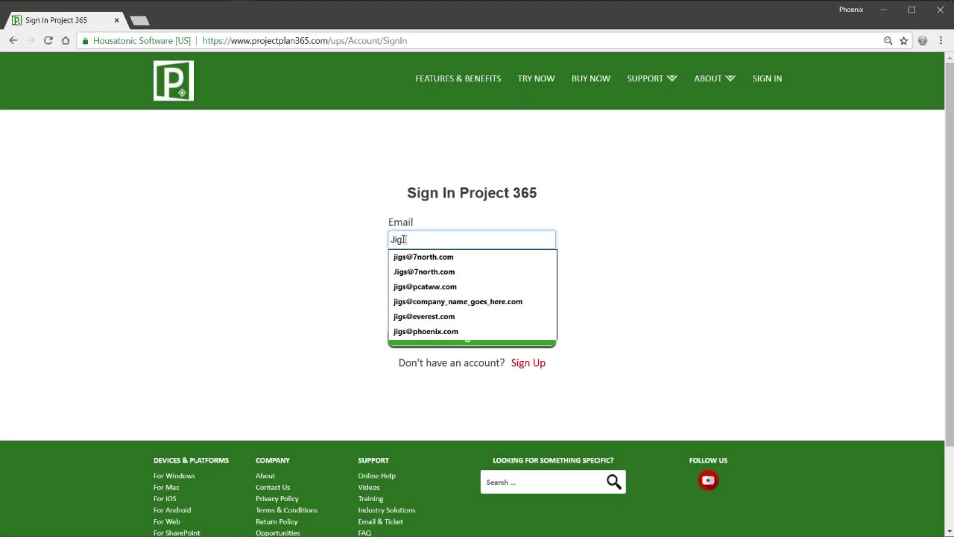
Sign in to the portal with the saved account credentials and open 7north New PMO Plan.mpp.
click(404, 271)
click(405, 282)
text(••••••••)
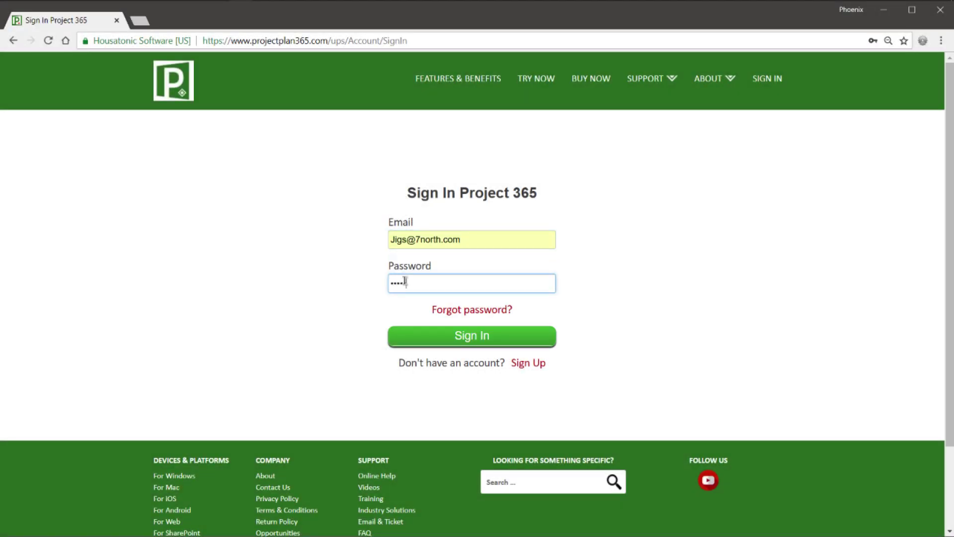
click(428, 337)
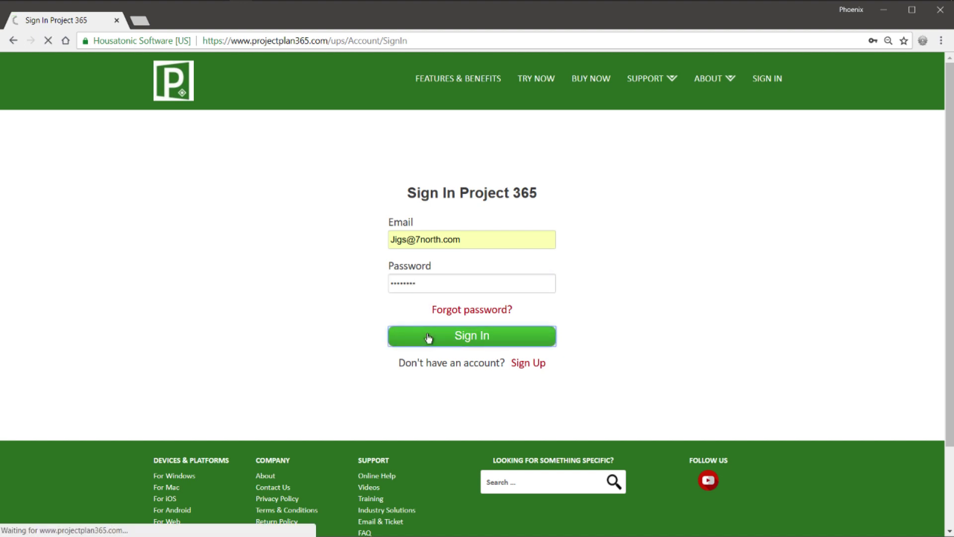
click(243, 329)
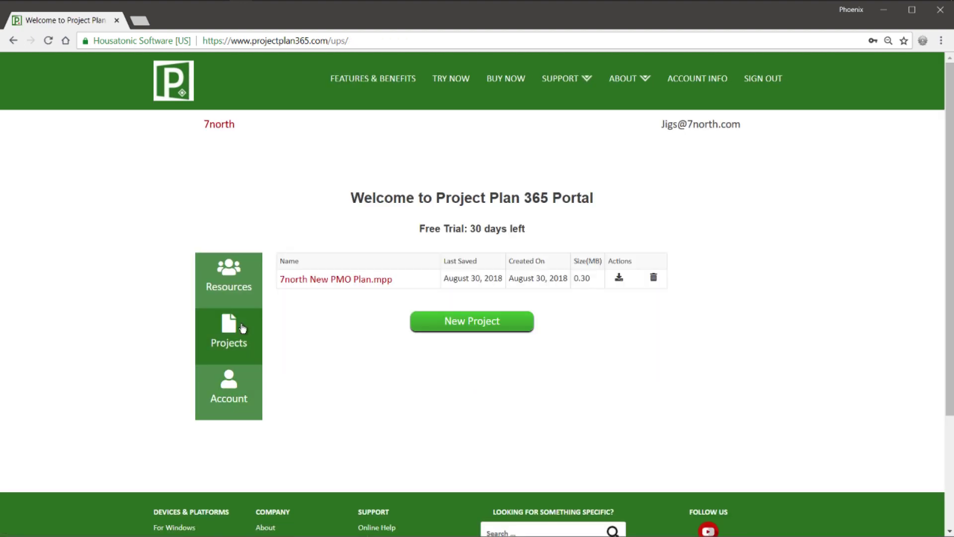
click(372, 282)
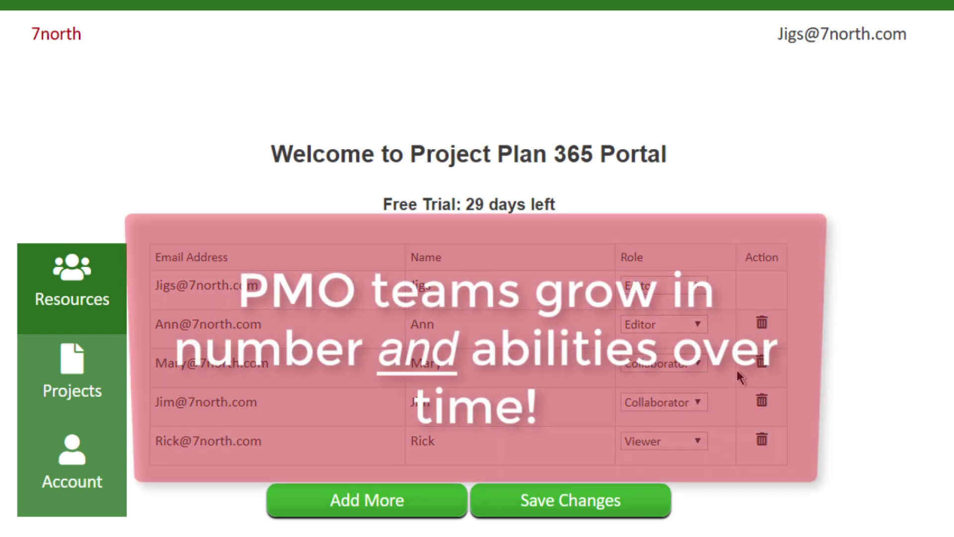
Change the third, fourth and fifth team members' roles to Editor and save the changes.
click(690, 366)
click(658, 413)
click(699, 402)
click(651, 450)
click(698, 442)
click(681, 487)
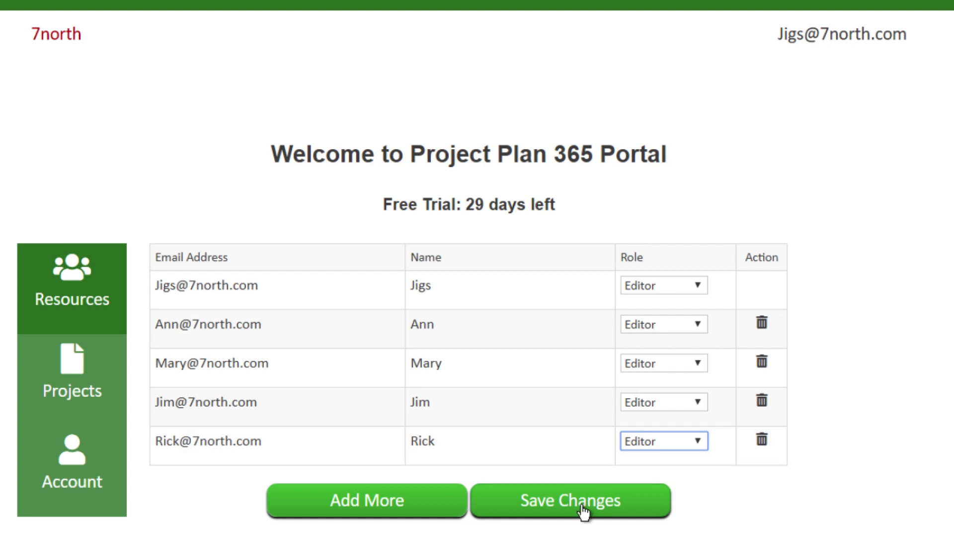
click(584, 511)
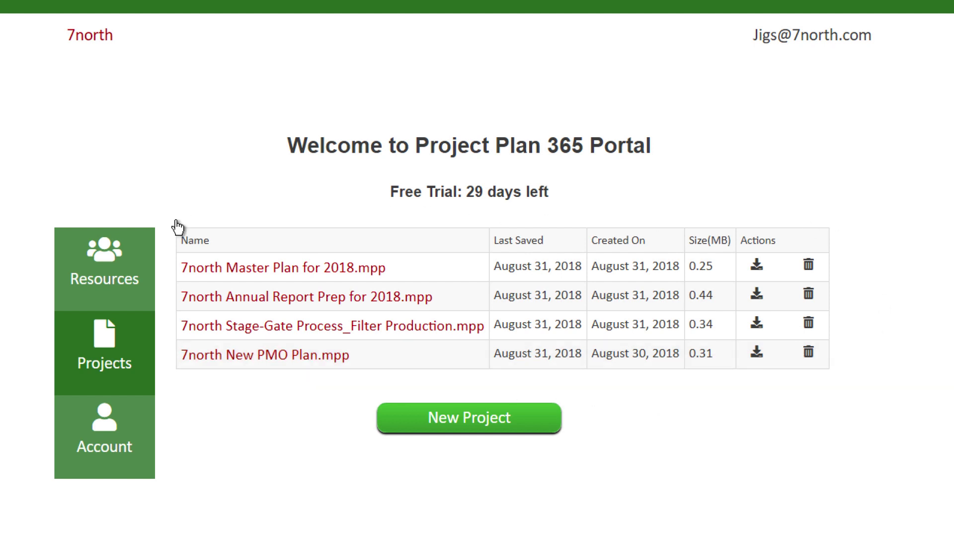
Open 7north Master Plan for 2018.mpp and expand then collapse its Annual Report and Stage-Gate summary tasks.
click(217, 274)
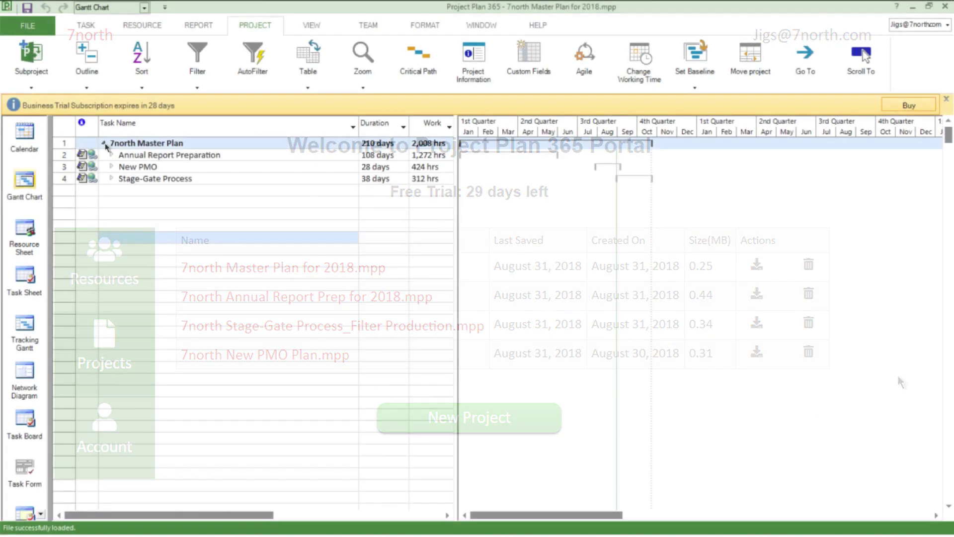
click(111, 178)
click(112, 154)
click(112, 155)
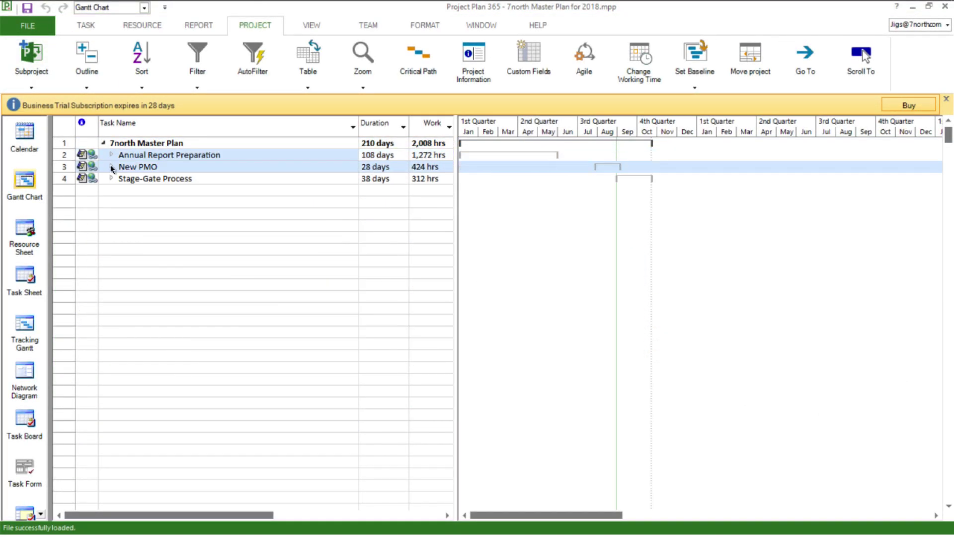
click(111, 168)
click(111, 178)
click(111, 178)
Set a baseline for the master plan and view its Project Information.
click(694, 69)
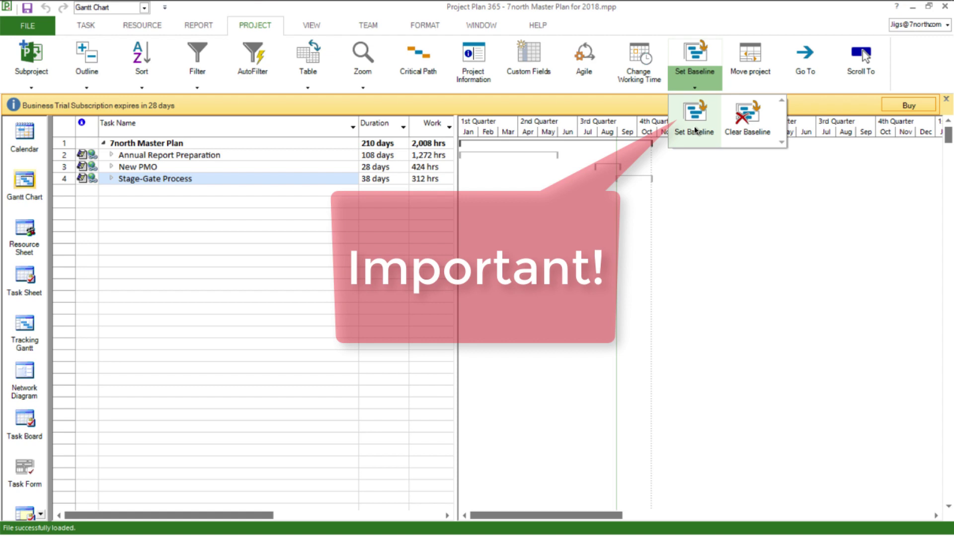
click(696, 131)
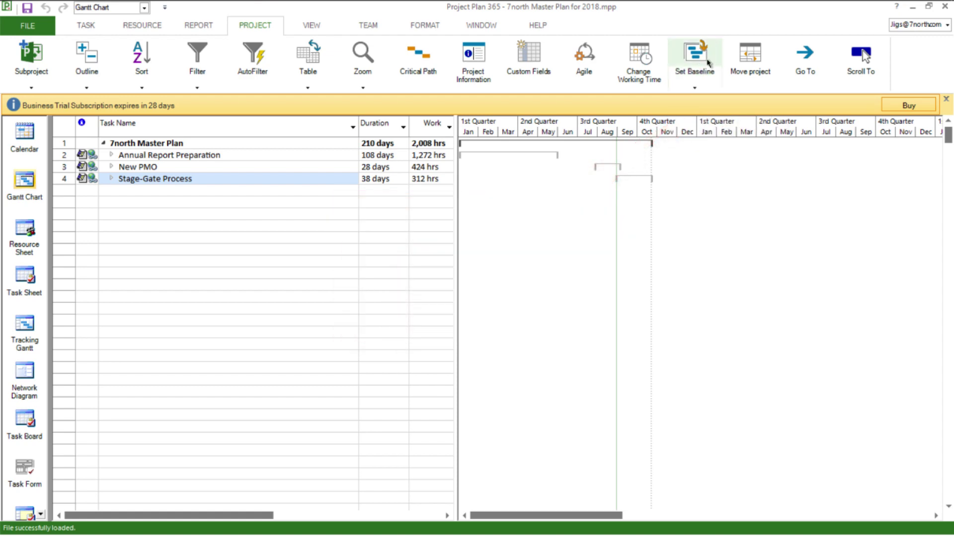
click(473, 62)
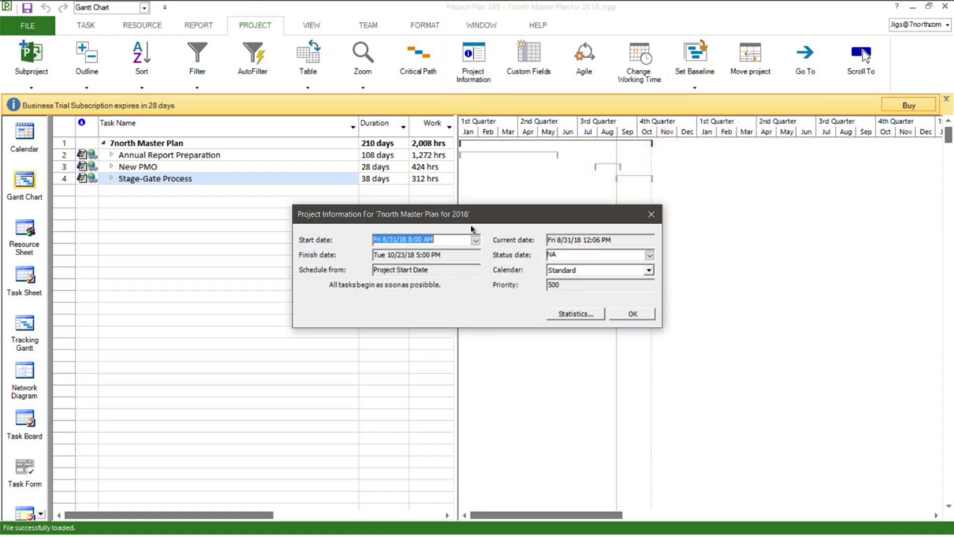
Review the master plan statistics (73% duration, 78% work complete), then close both dialogs.
click(575, 314)
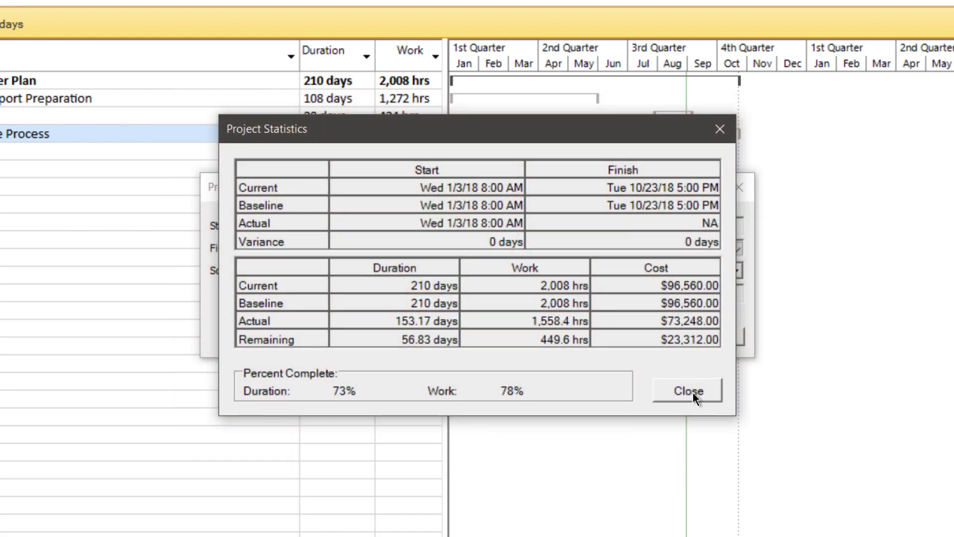
click(692, 393)
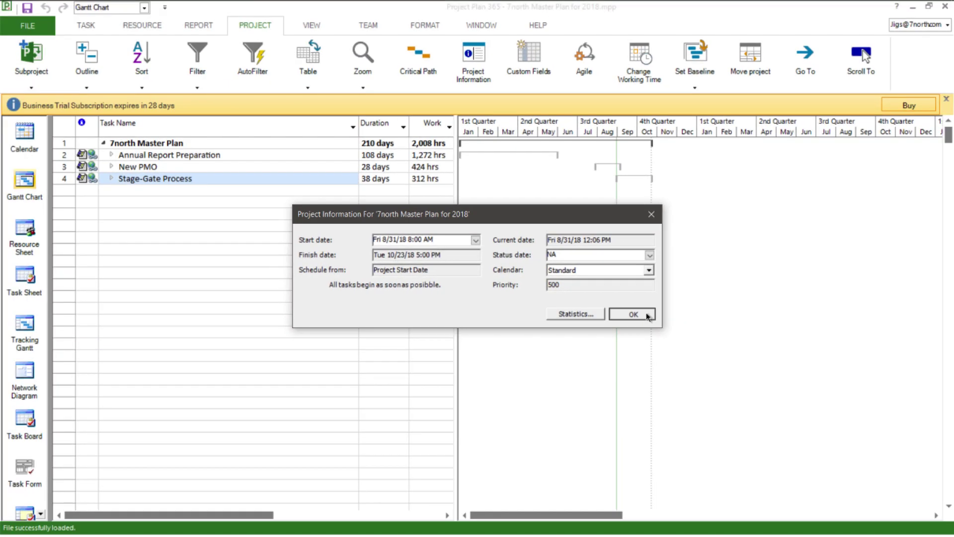
click(699, 334)
click(204, 28)
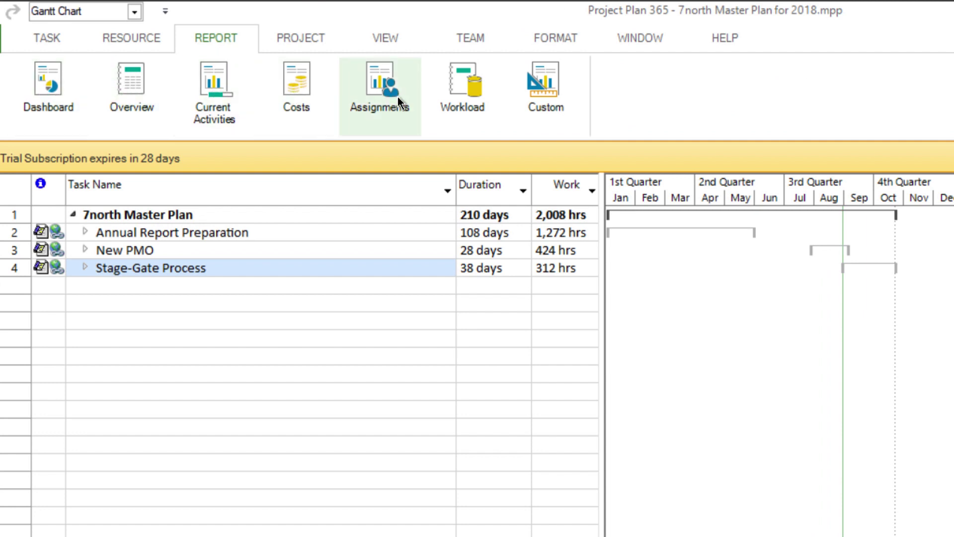
Open the Custom reports chooser, then view the portal's Business Trial subscription details.
click(547, 100)
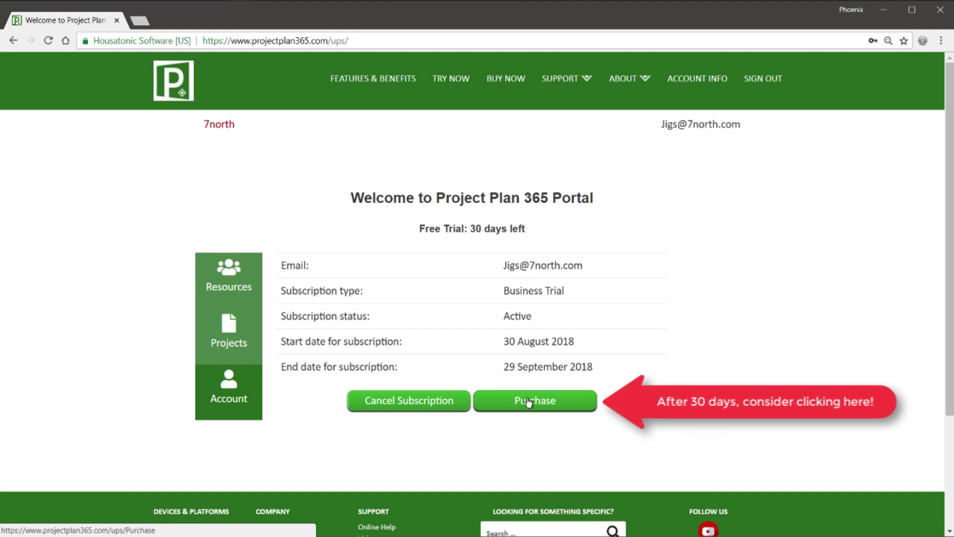
mouse_move(497, 2)
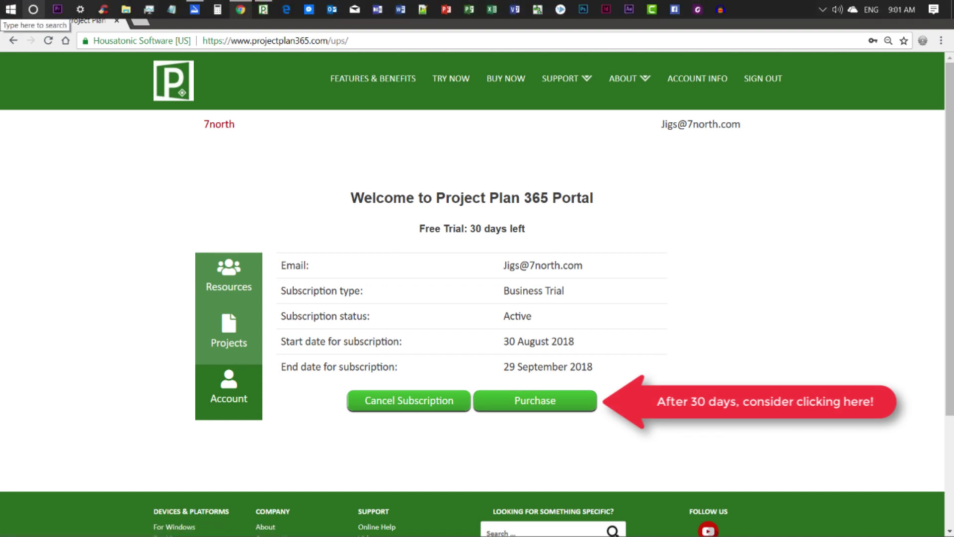